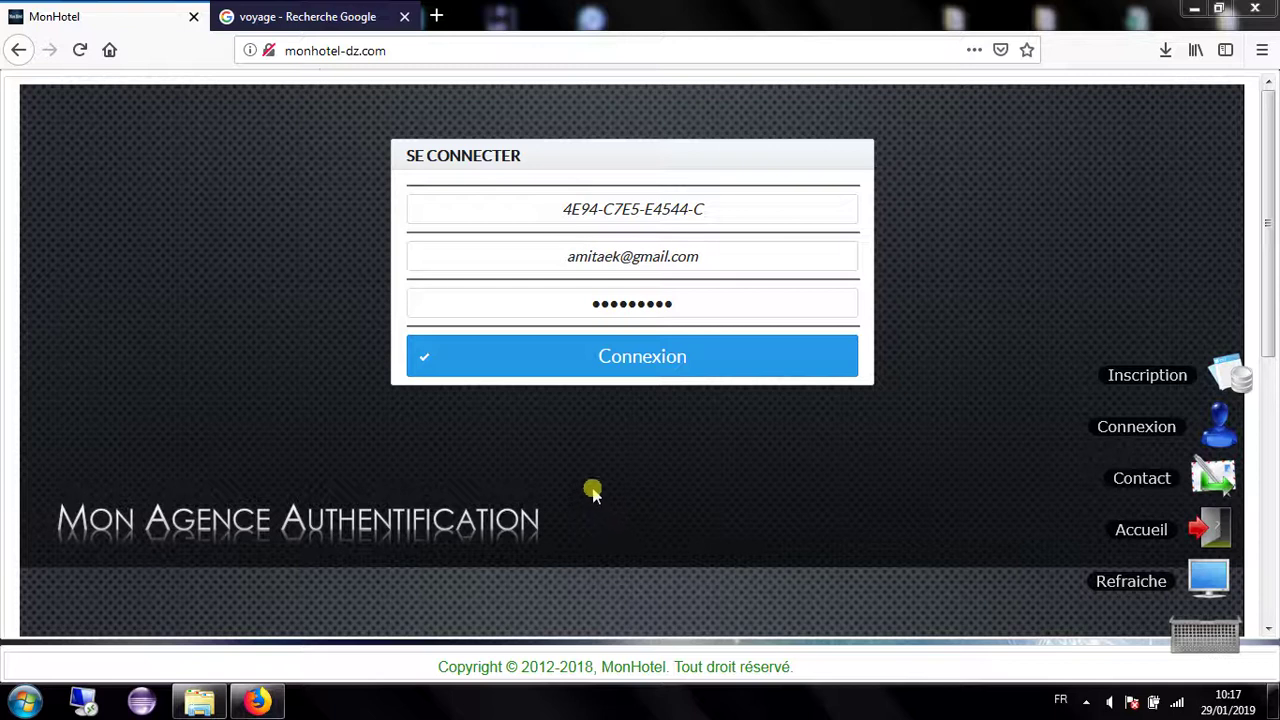
# Step: Log in to the agency account with the prefilled credentials and open the Réservation list of contracted hotels
pyautogui.click(658, 364)
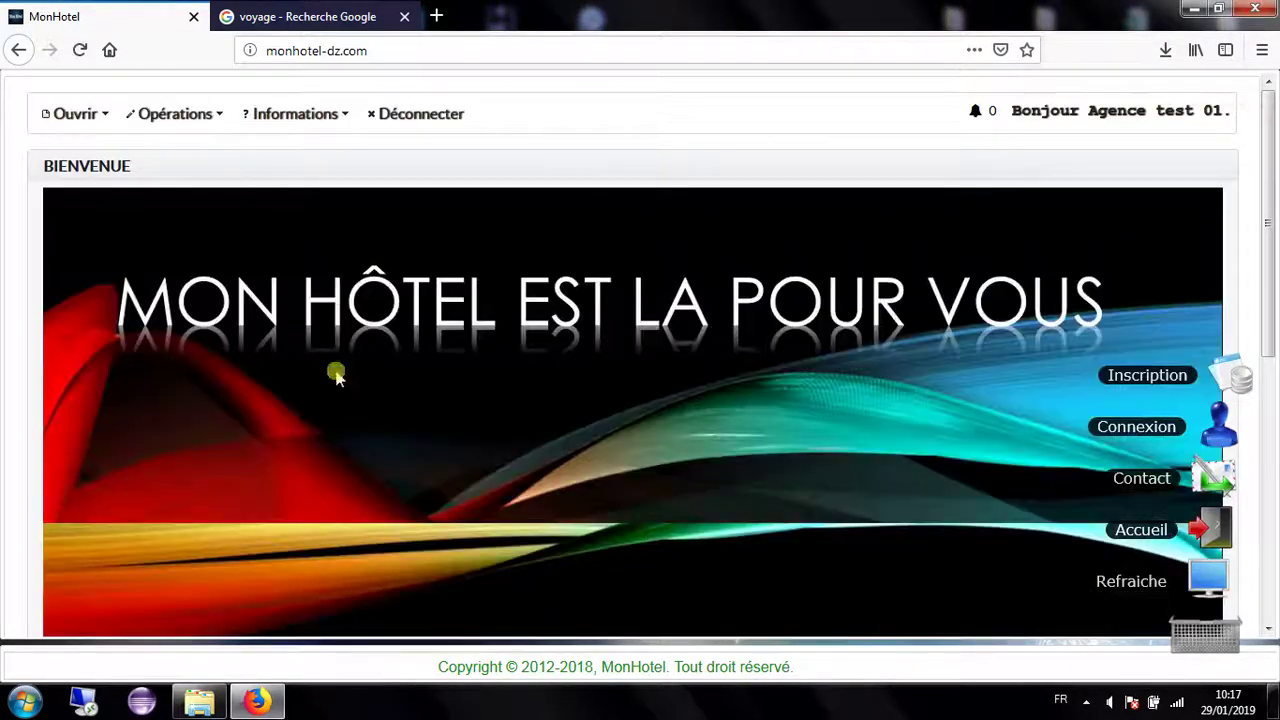
pyautogui.click(205, 116)
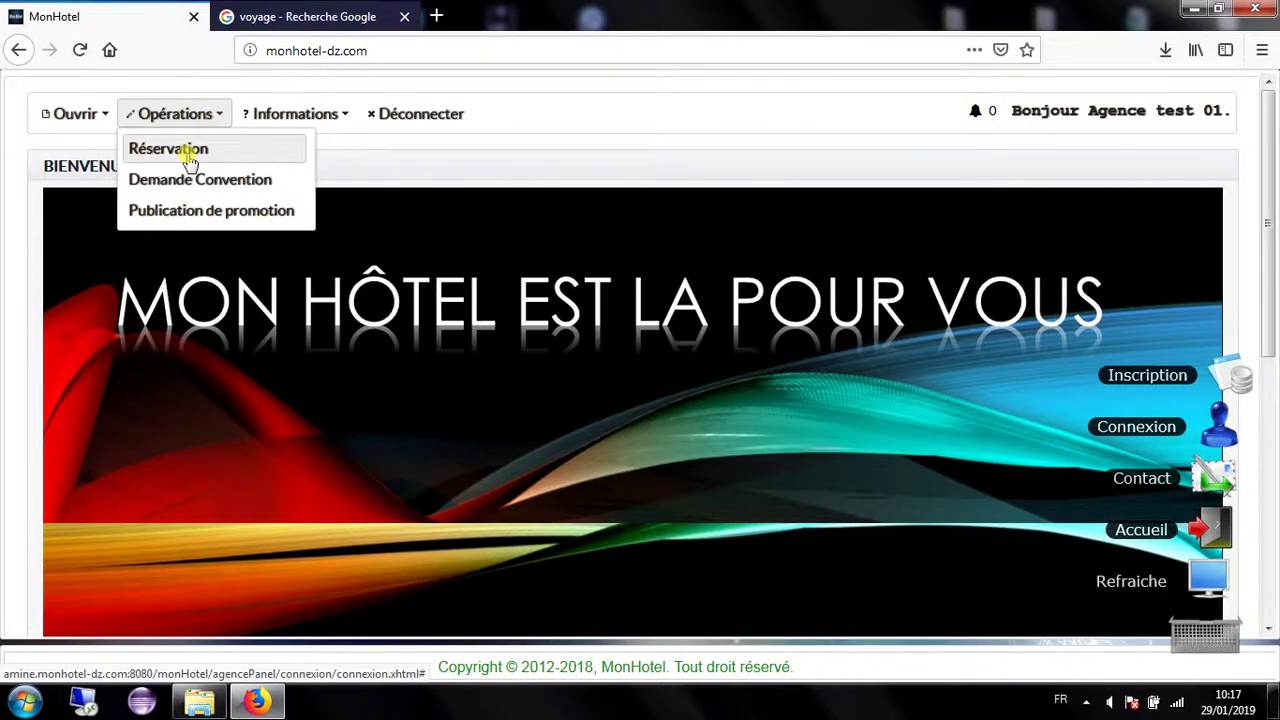
pyautogui.click(189, 154)
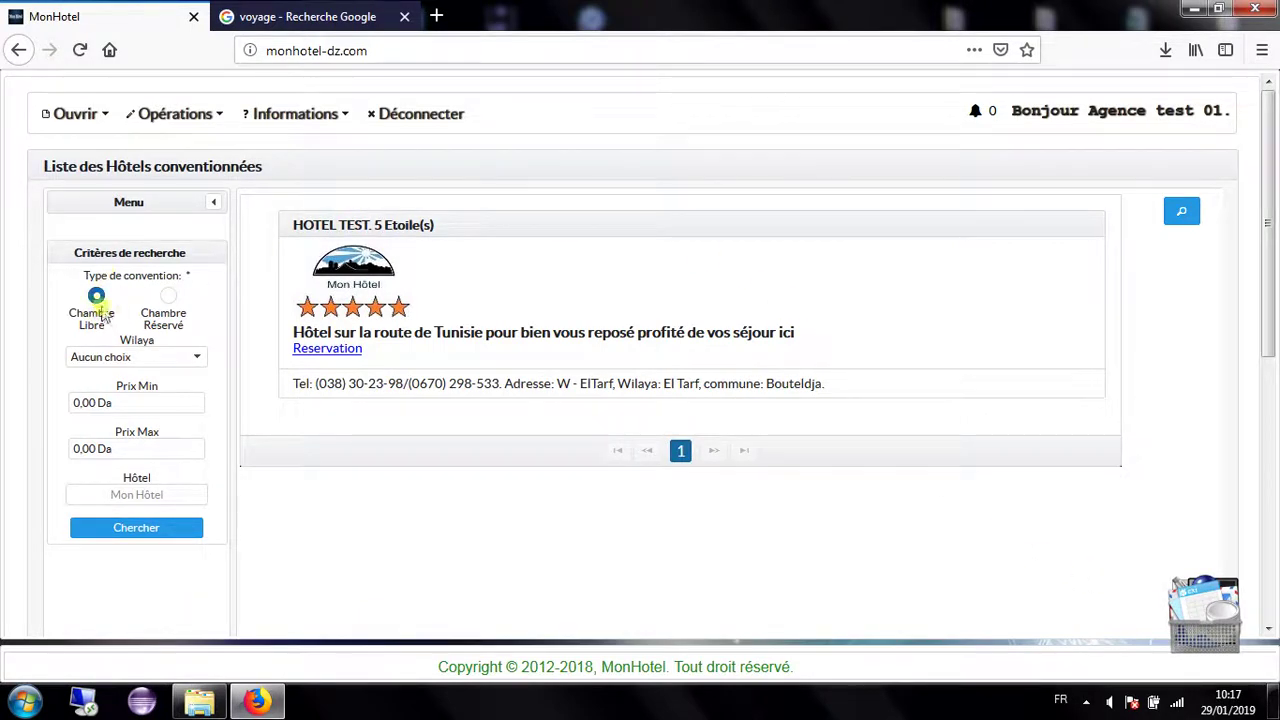
# Step: Check the Chambre Réservé agreements, return to Chambre Libre and open the reservation form for HOTEL TEST
pyautogui.click(168, 296)
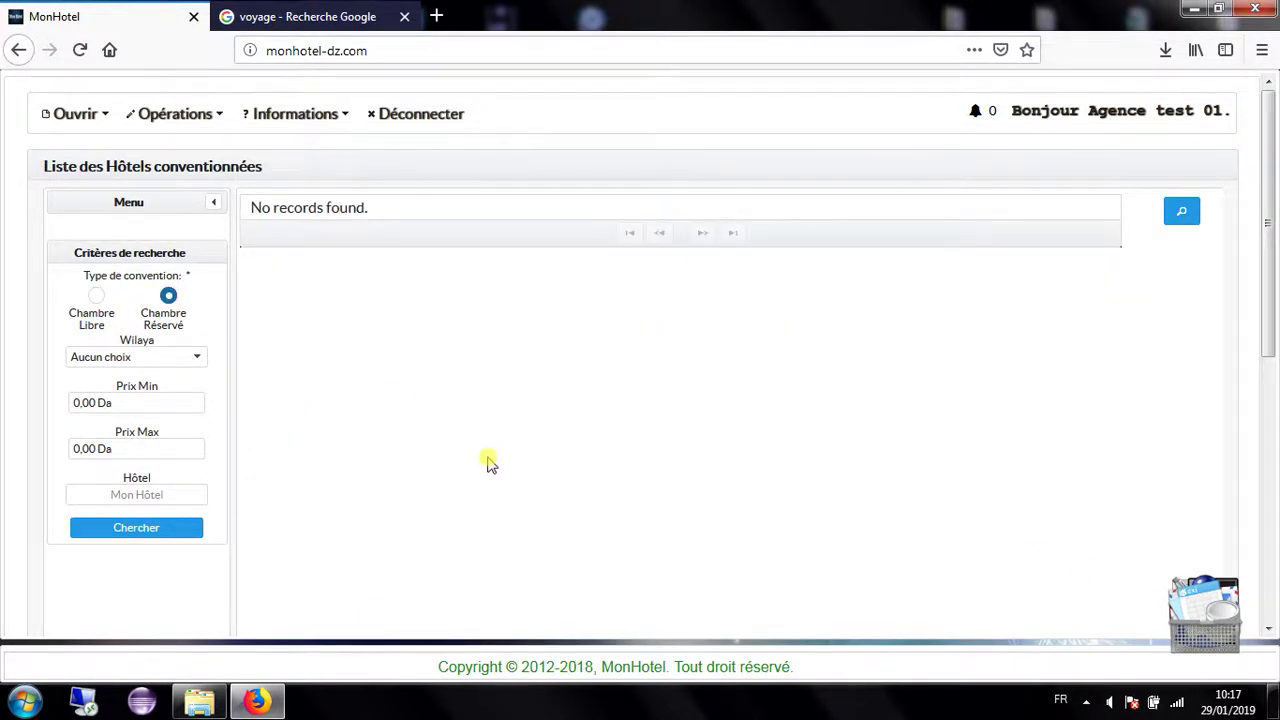
pyautogui.click(97, 297)
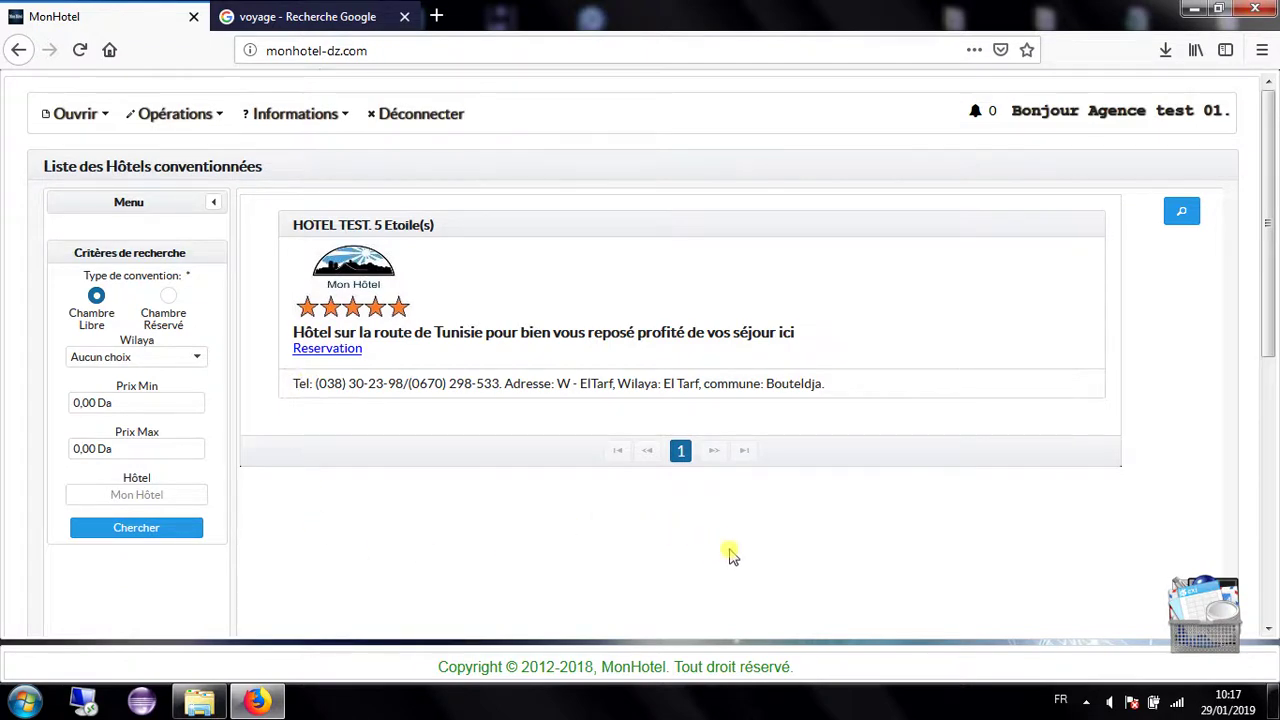
pyautogui.click(338, 352)
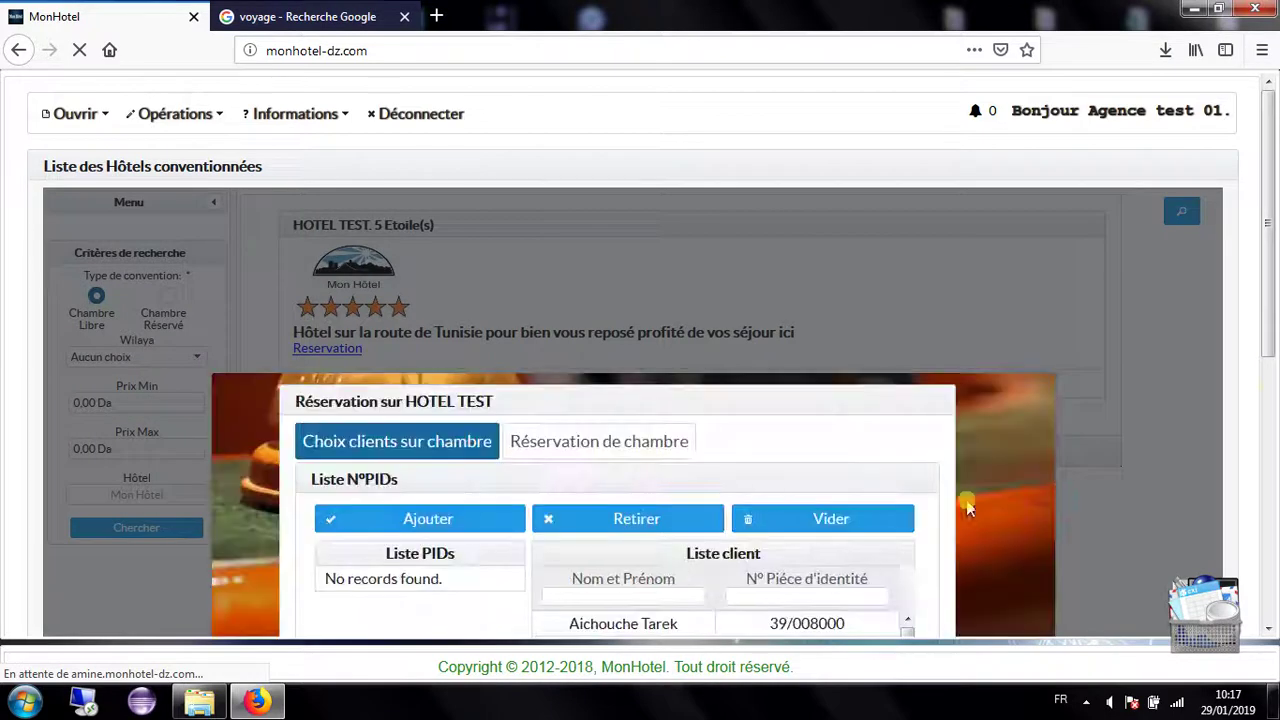
pyautogui.moveTo(1265, 237); pyautogui.dragTo(1266, 371)
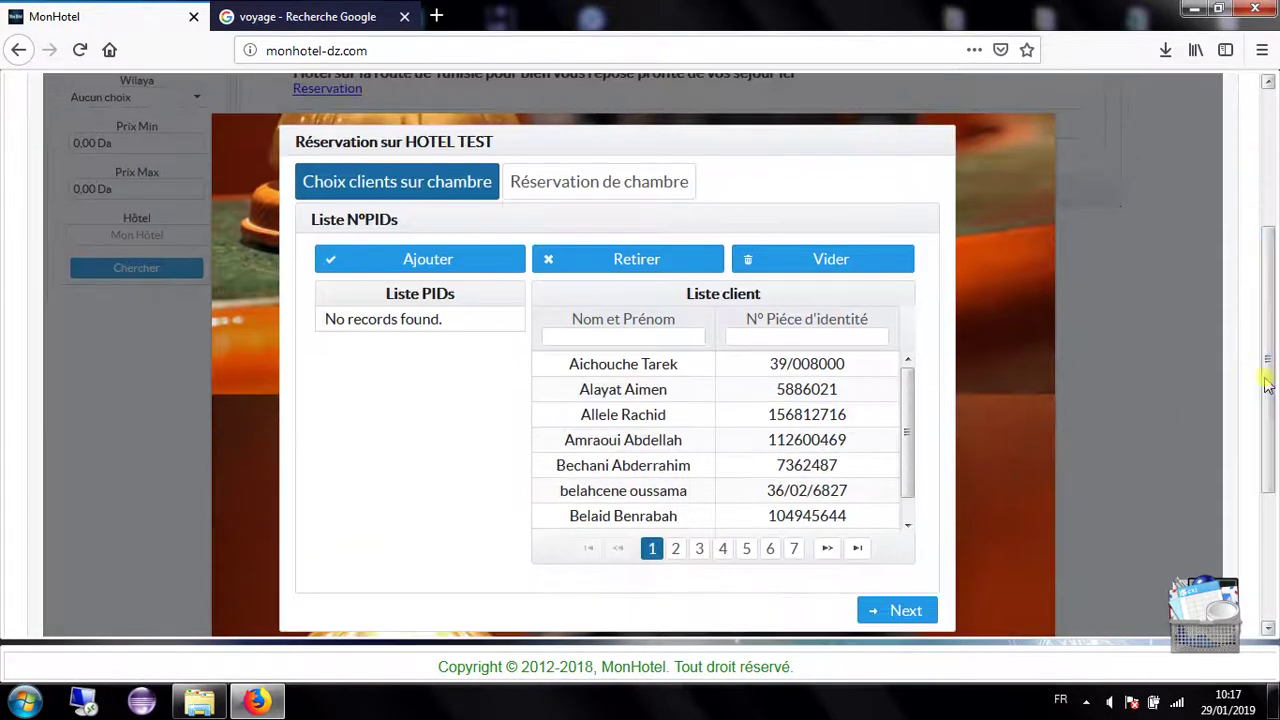
# Step: Filter the client list by the guest's name and add that guest's ID to Liste PIDs
pyautogui.click(620, 337)
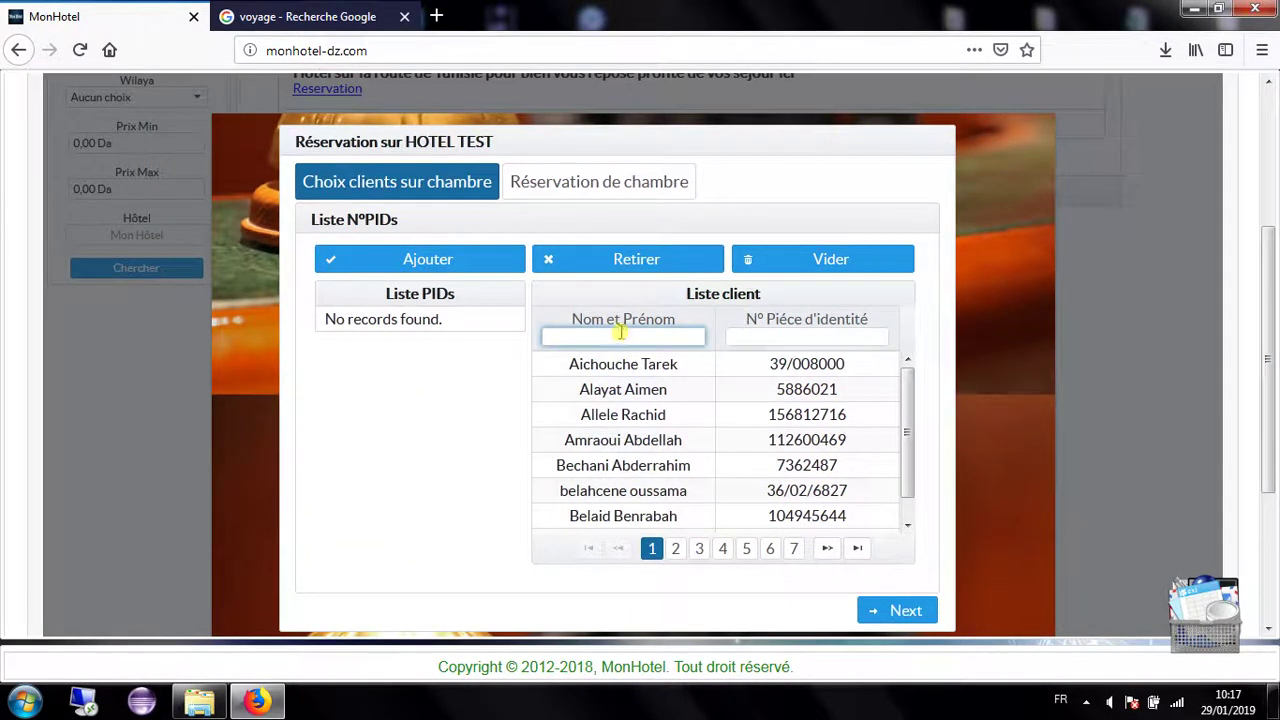
pyautogui.write('mahm')
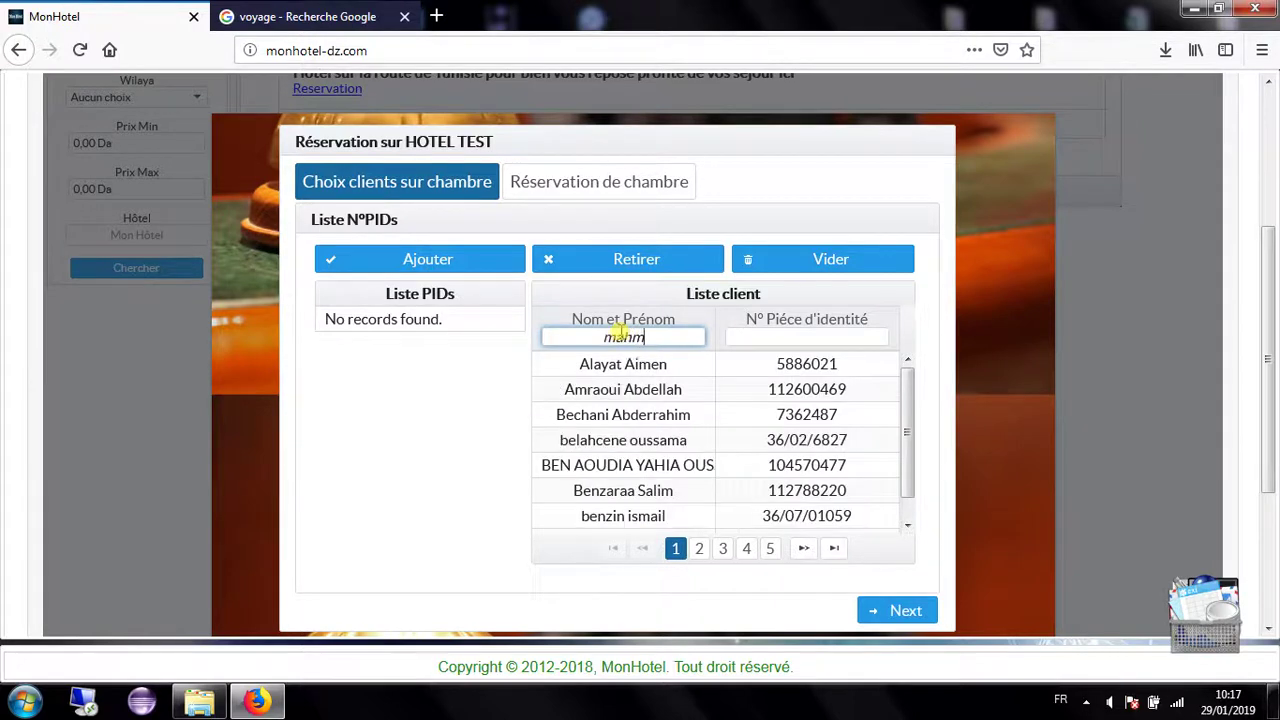
pyautogui.click(686, 364)
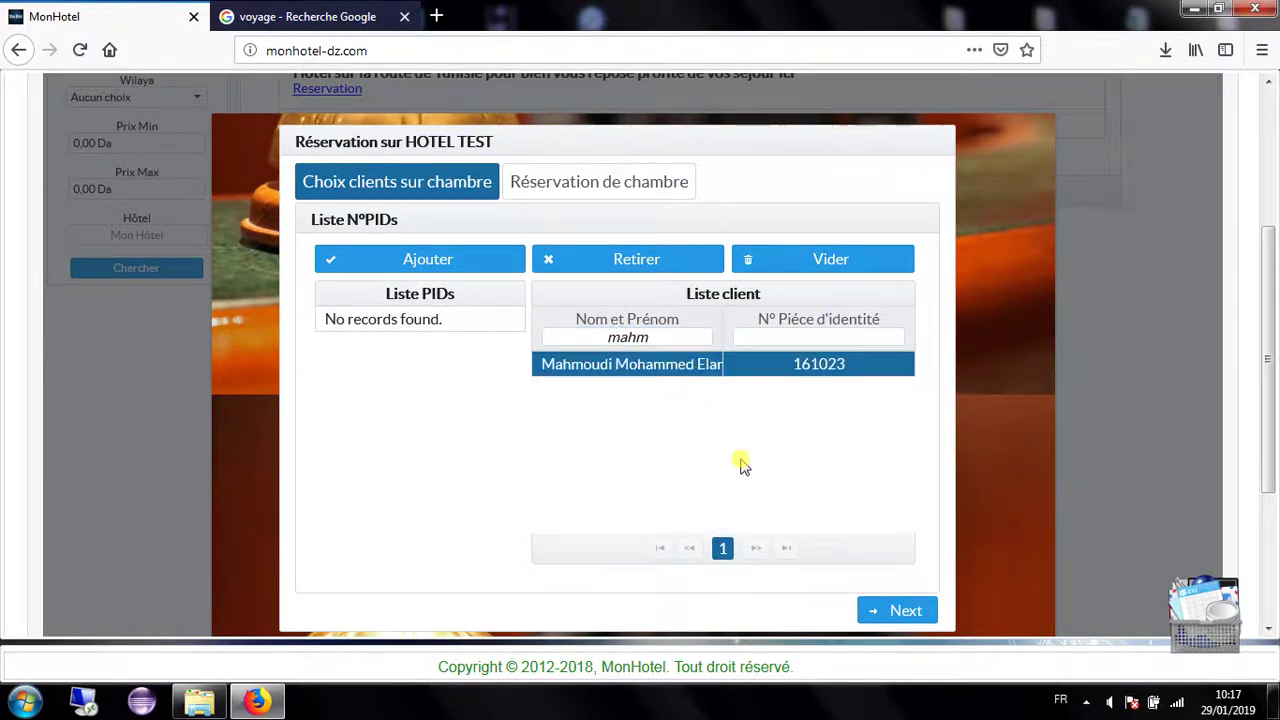
pyautogui.click(428, 258)
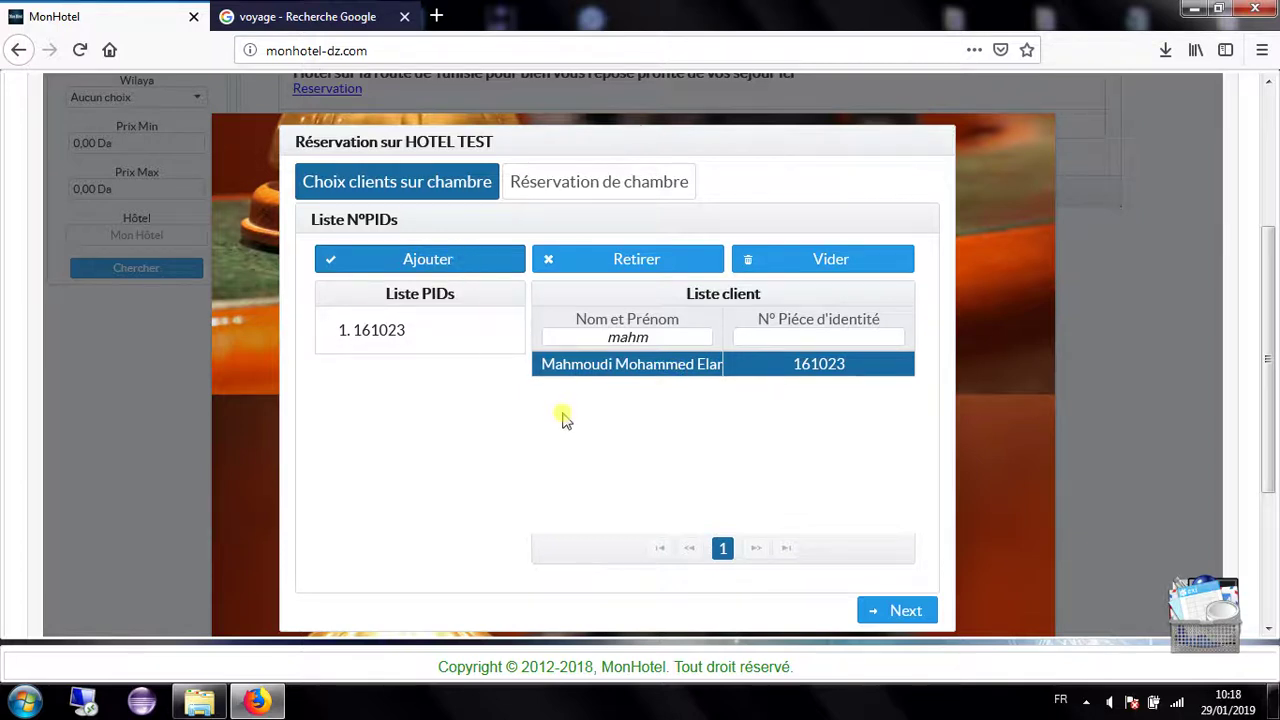
pyautogui.doubleClick(673, 340)
pyautogui.write('b')
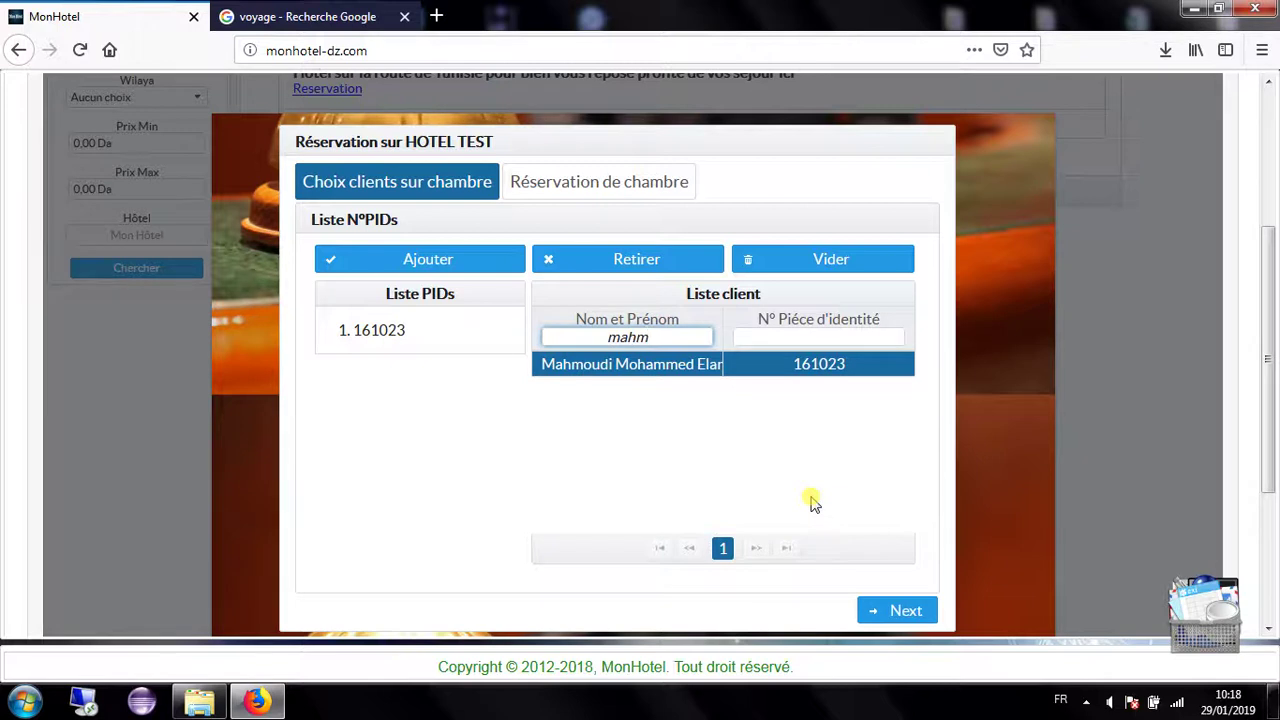
# Step: Continue to the room reservation and choose room 102 with the Complette pension
pyautogui.click(918, 616)
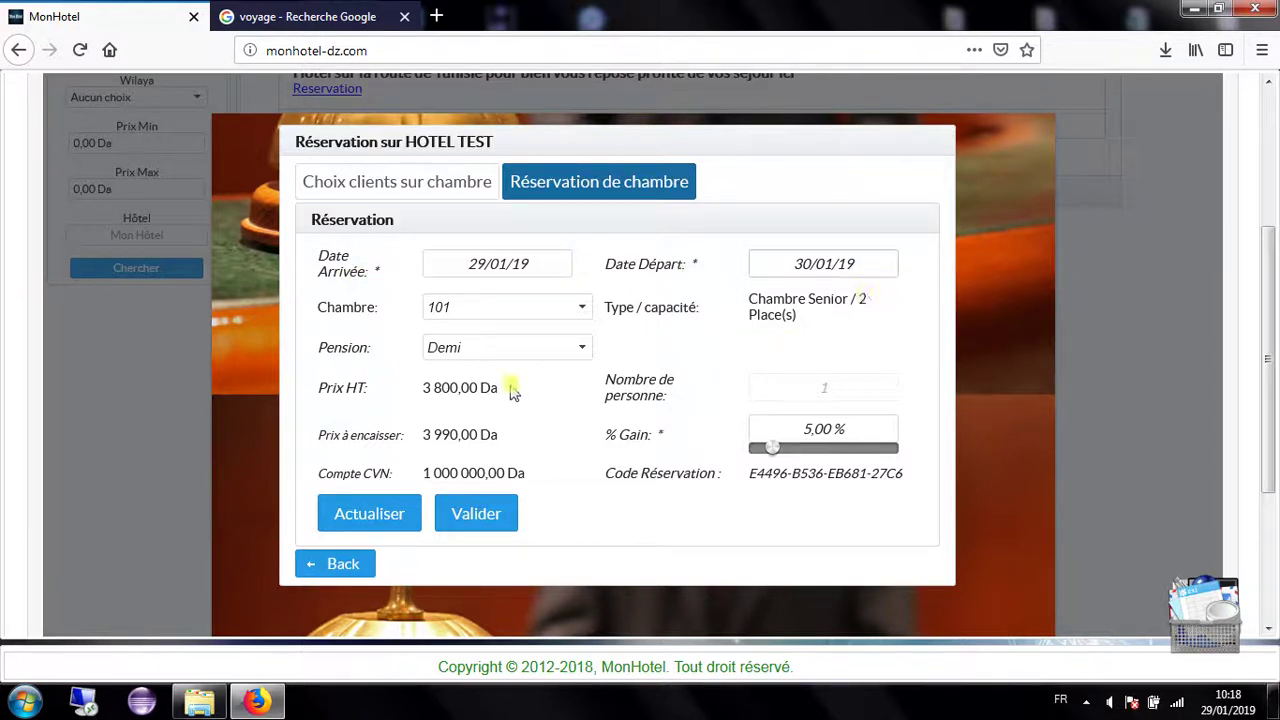
pyautogui.click(583, 310)
pyautogui.click(449, 366)
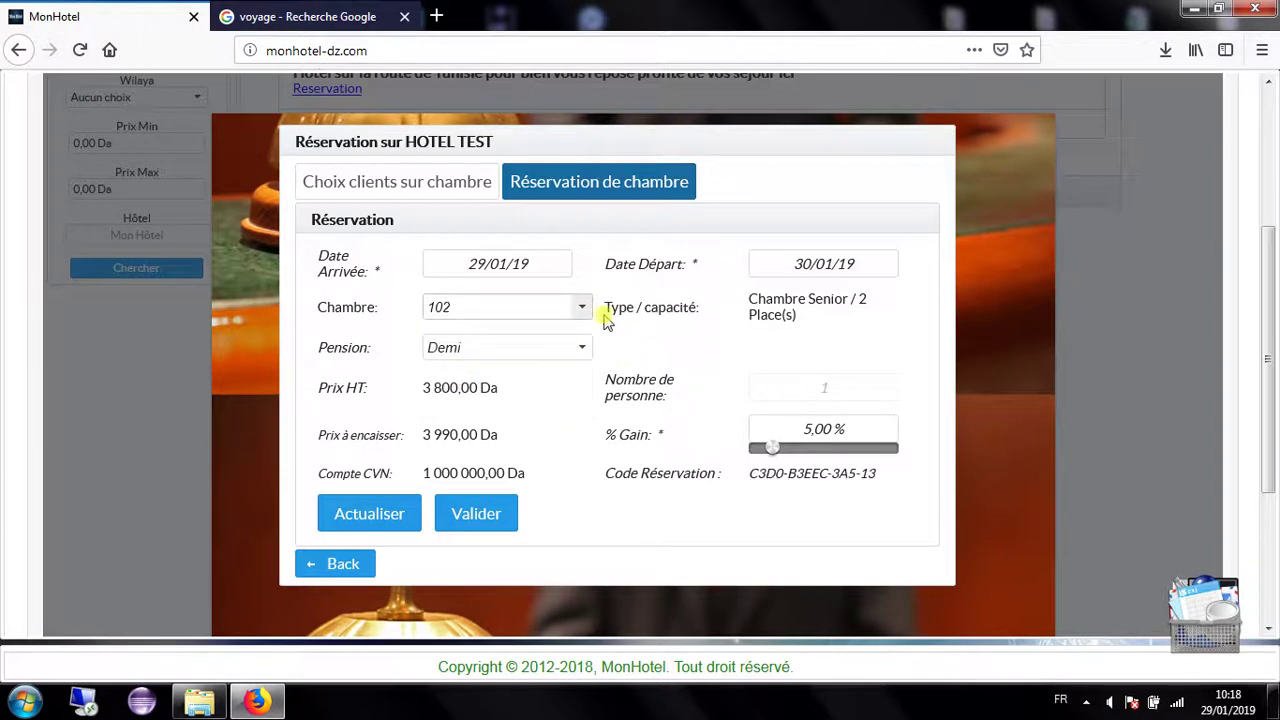
pyautogui.click(538, 356)
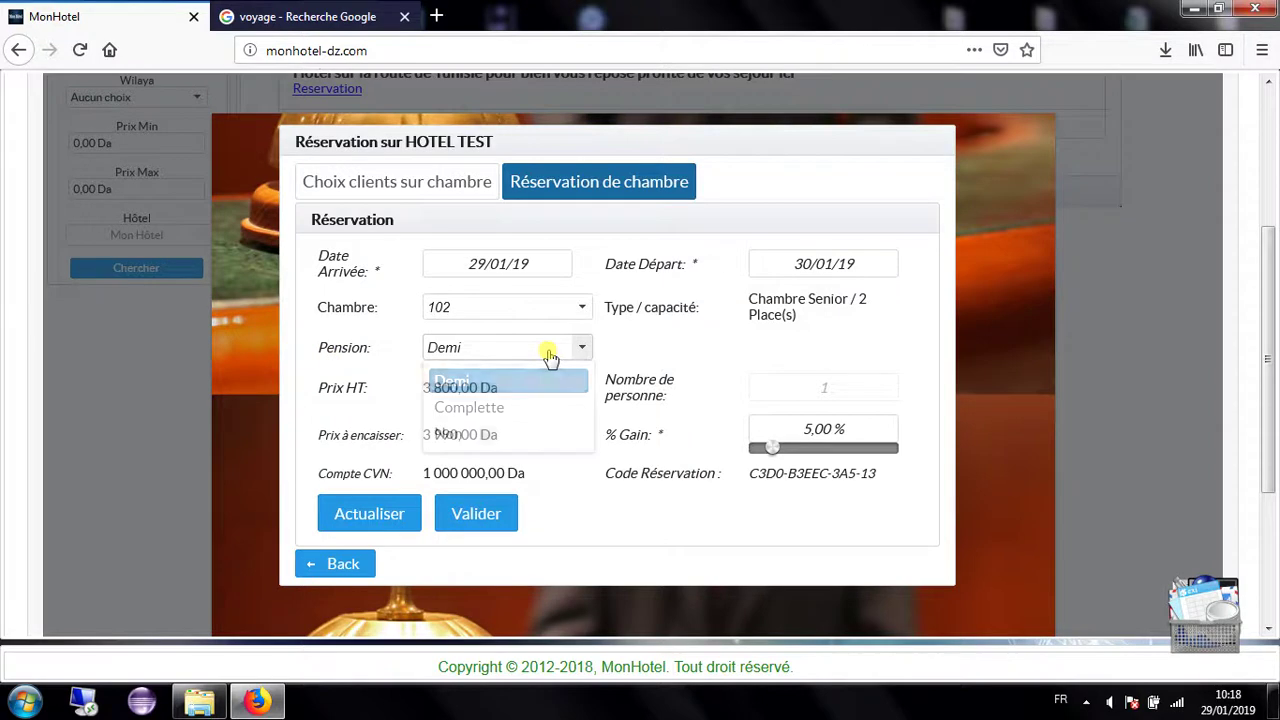
pyautogui.click(478, 408)
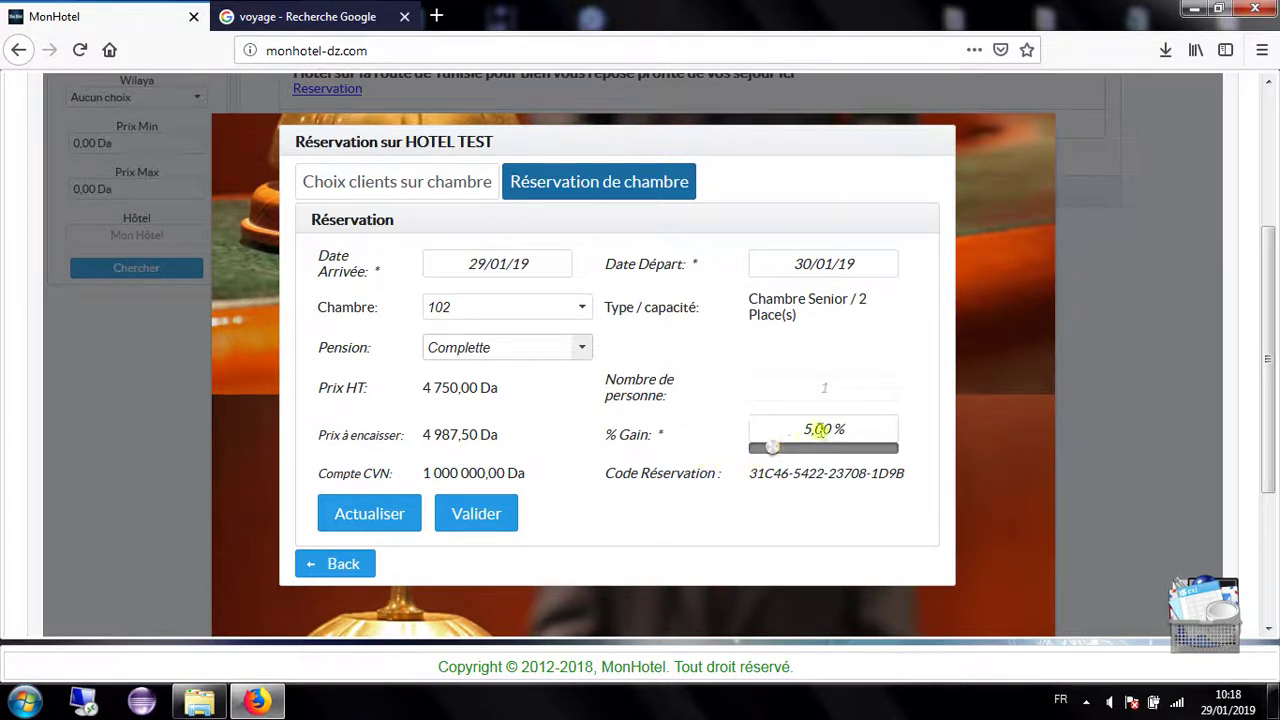
# Step: Set the agency's gain percentage to 10% for the reservation
pyautogui.moveTo(803, 432); pyautogui.dragTo(911, 432)
pyautogui.write('1')
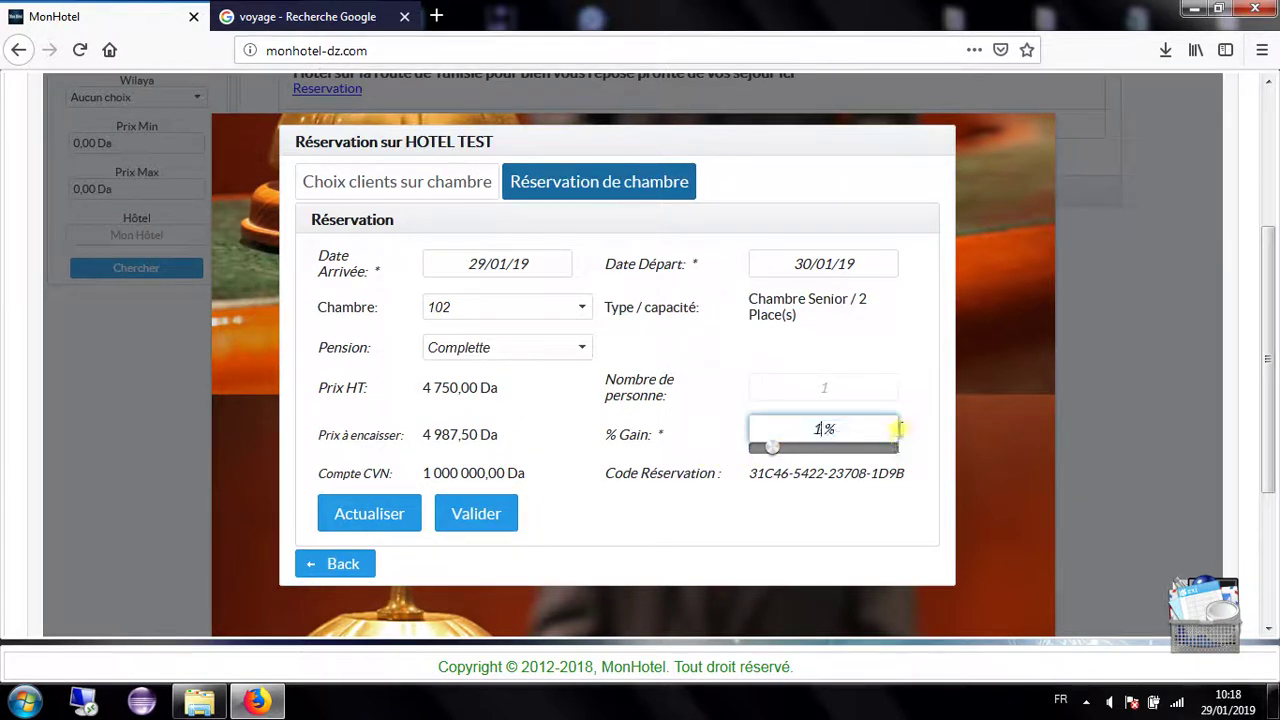
pyautogui.write('0')
pyautogui.click(703, 431)
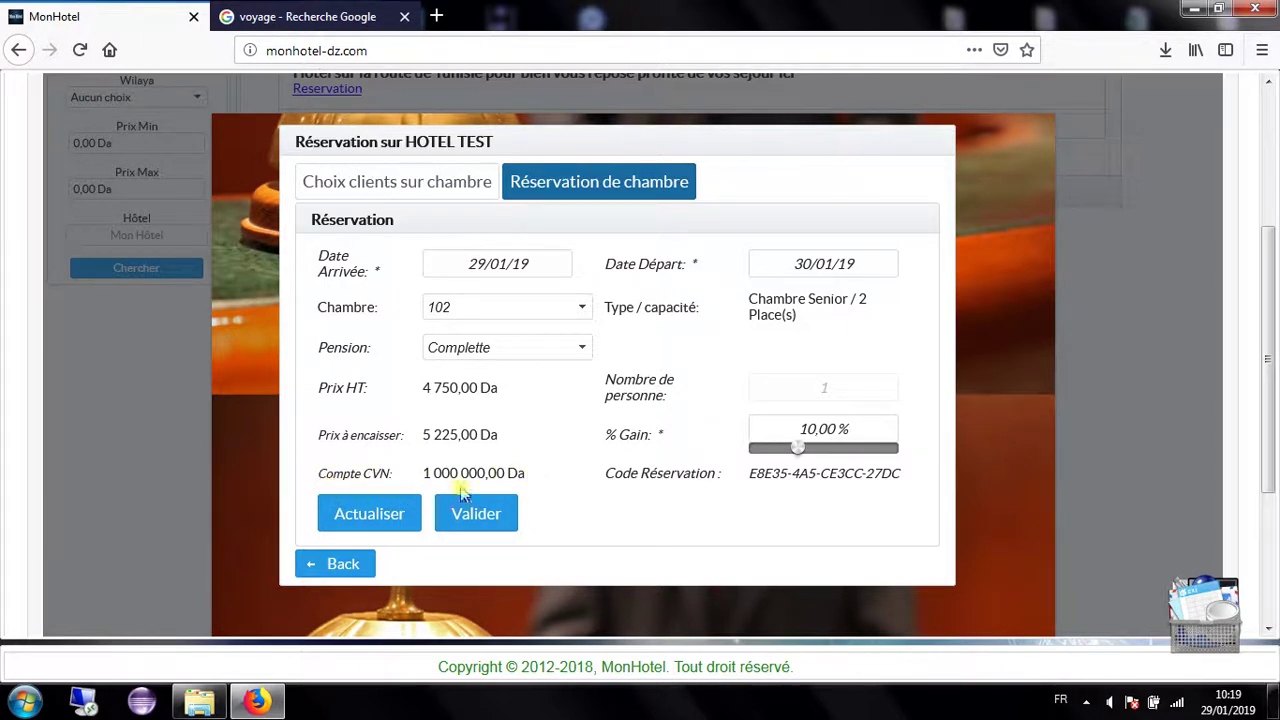
# Step: Validate and confirm the reservation of room 102, and refresh the reservation form
pyautogui.click(503, 525)
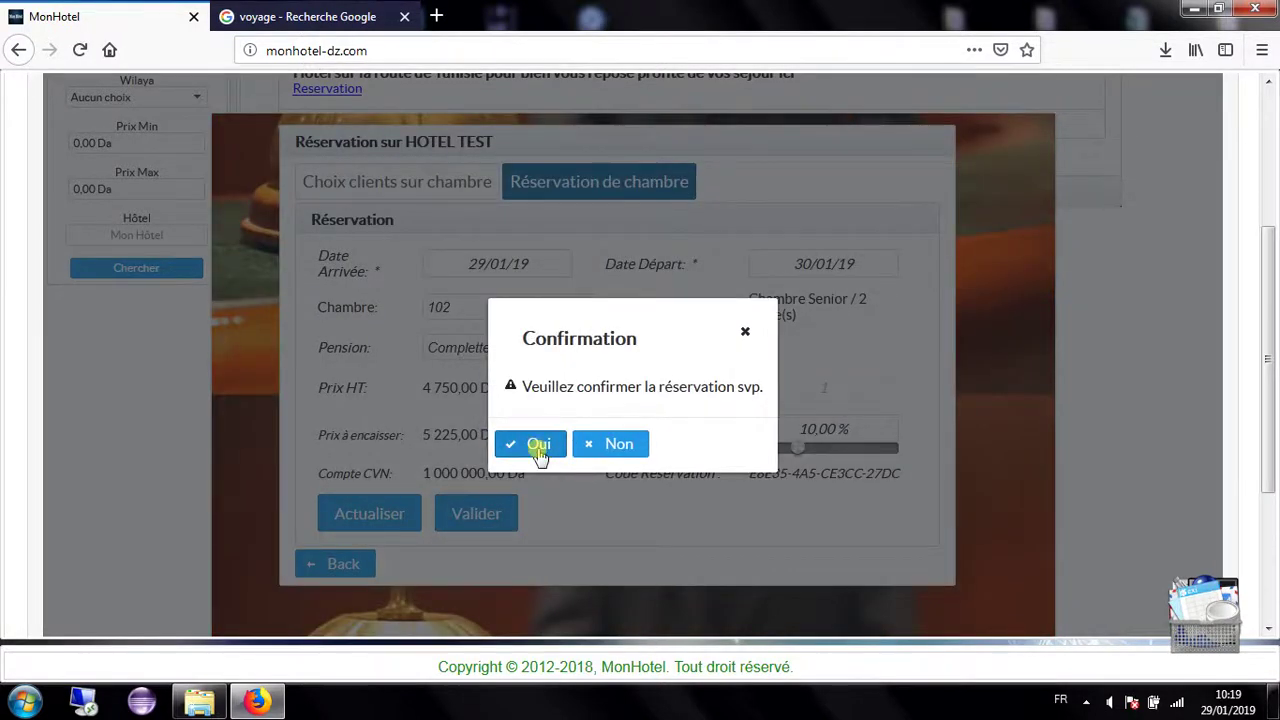
pyautogui.click(538, 445)
pyautogui.click(1027, 148)
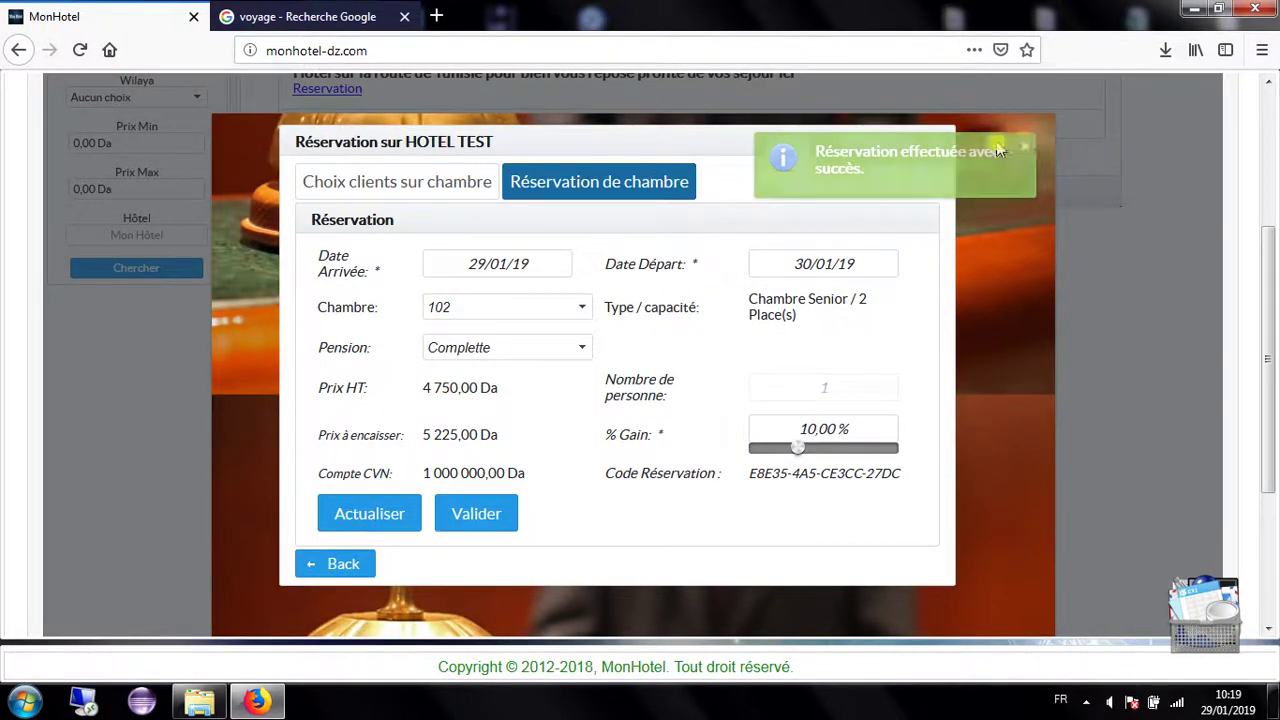
pyautogui.click(388, 520)
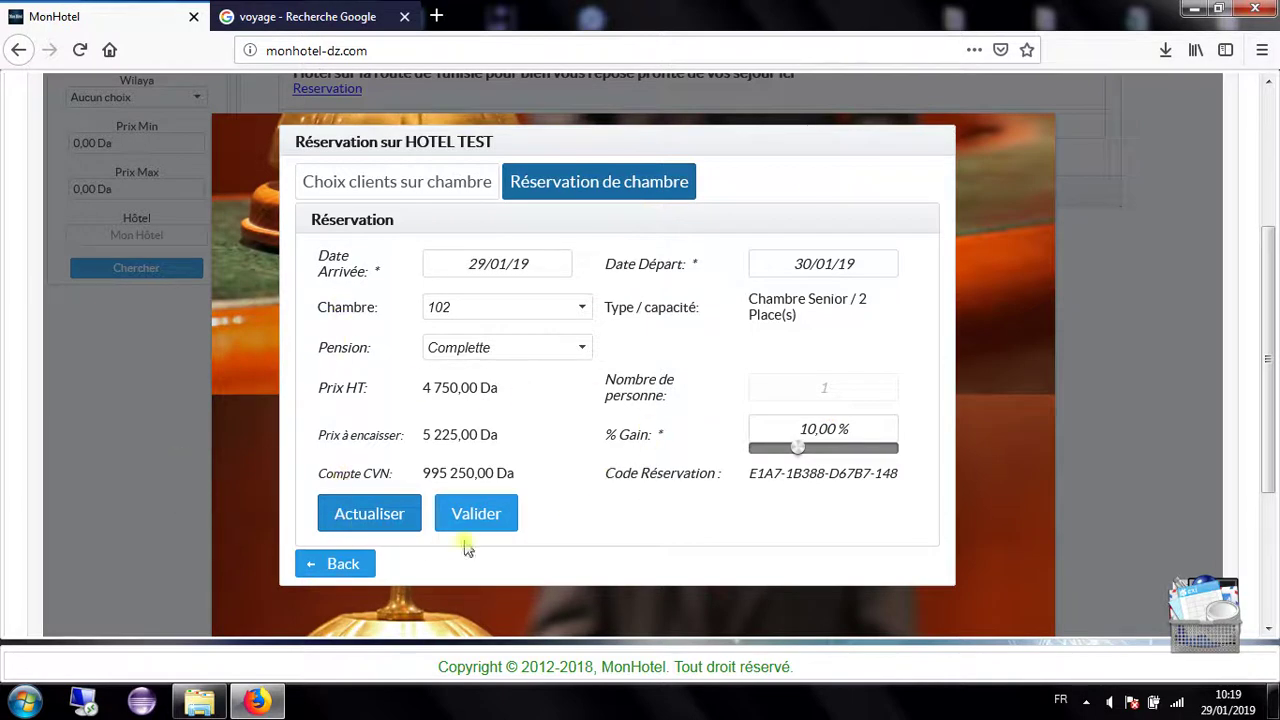
# Step: Open the agency's reservations list, select the room 102 reservation and generate its Bon de réservation
pyautogui.click(1266, 366)
pyautogui.moveTo(1266, 357); pyautogui.dragTo(1268, 160)
pyautogui.click(1182, 213)
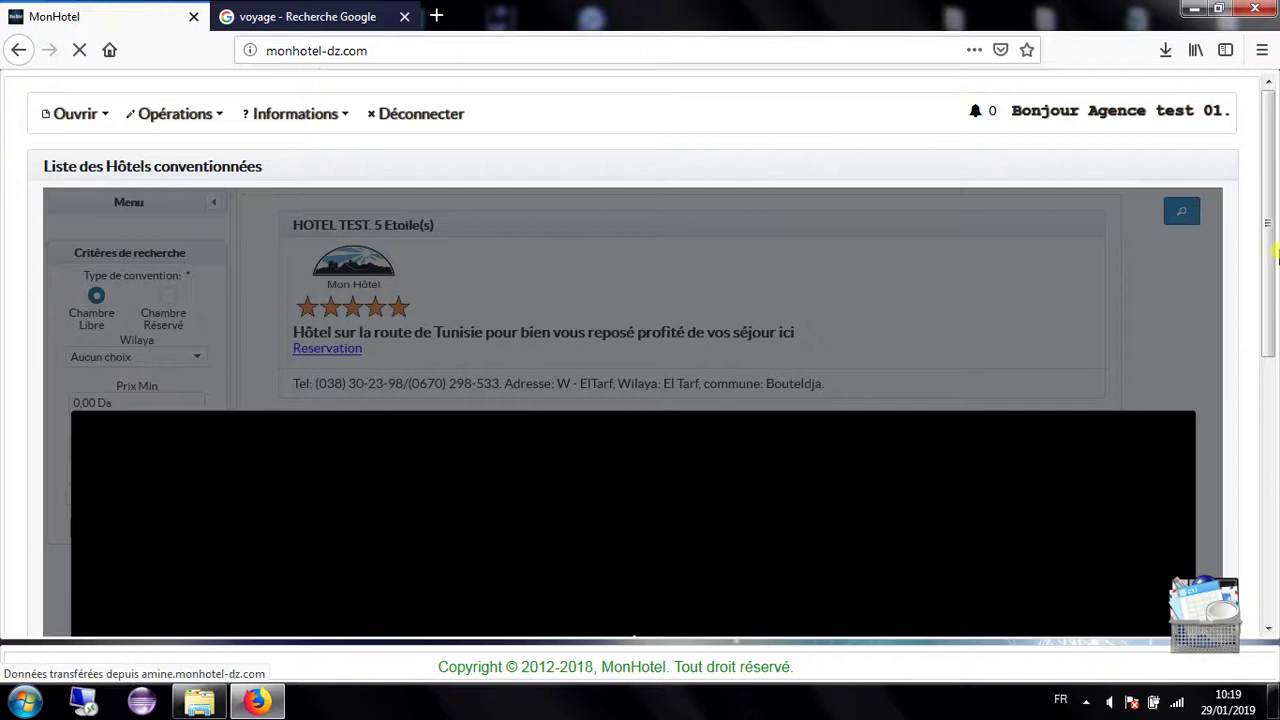
pyautogui.scroll(-3, 1274, 240)
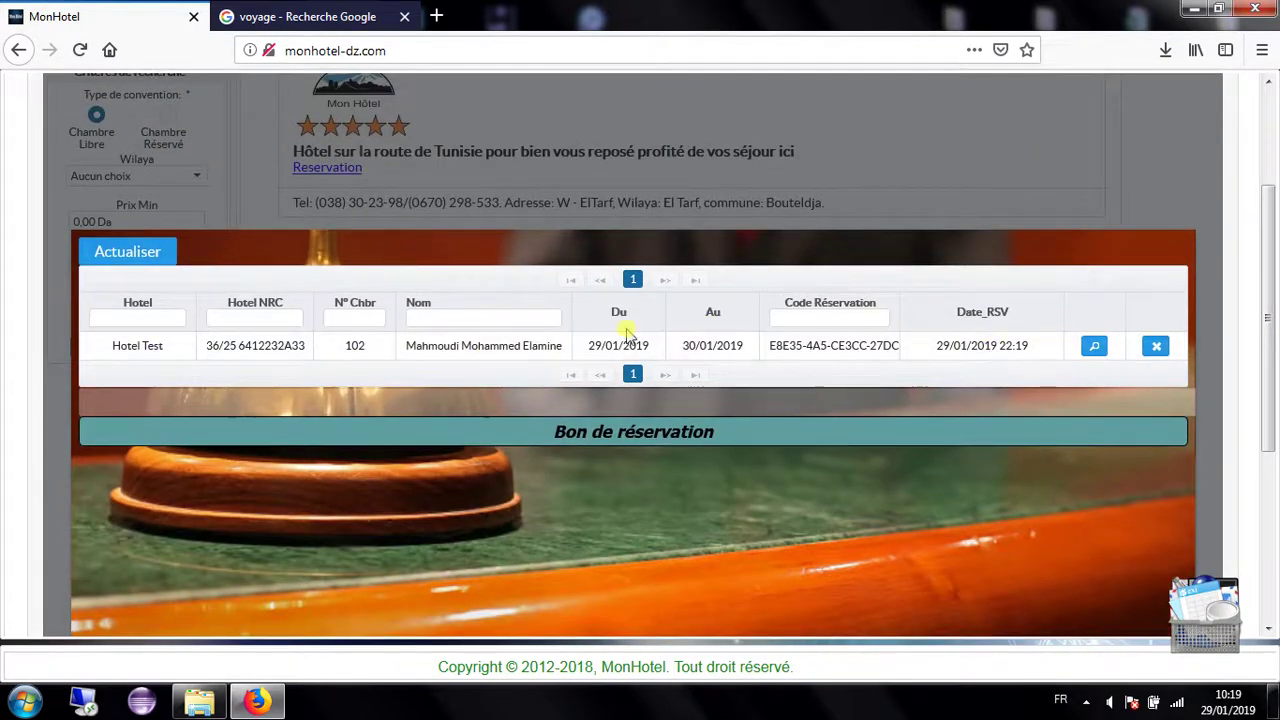
pyautogui.click(567, 346)
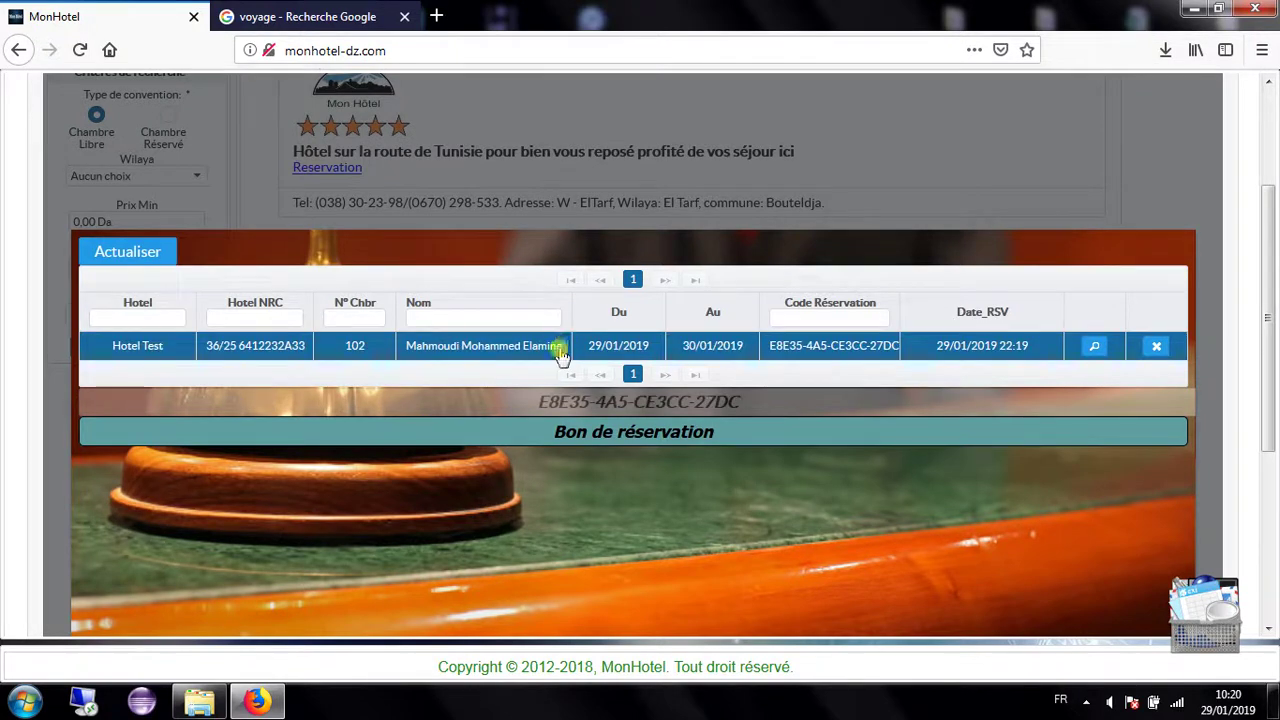
pyautogui.click(679, 440)
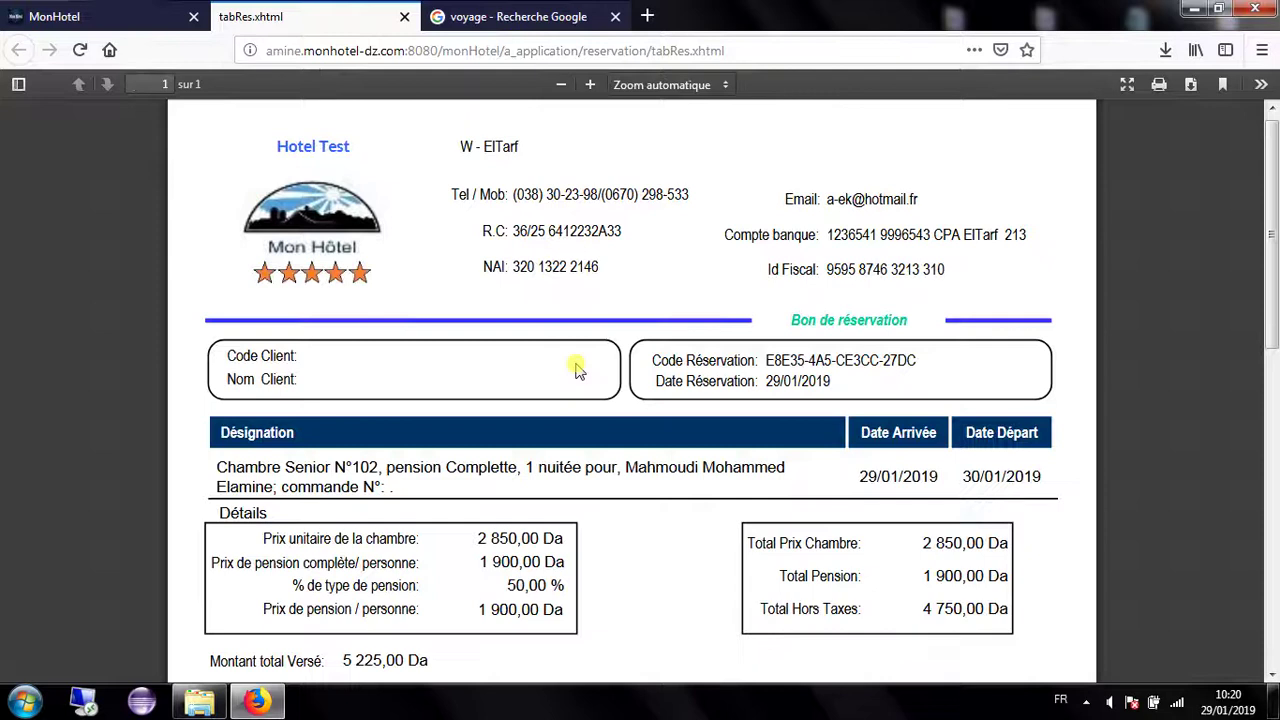
# Step: Review the reservation voucher's room details, totals, amount paid and agency fee, and close the voucher
pyautogui.moveTo(1271, 222); pyautogui.dragTo(1272, 270)
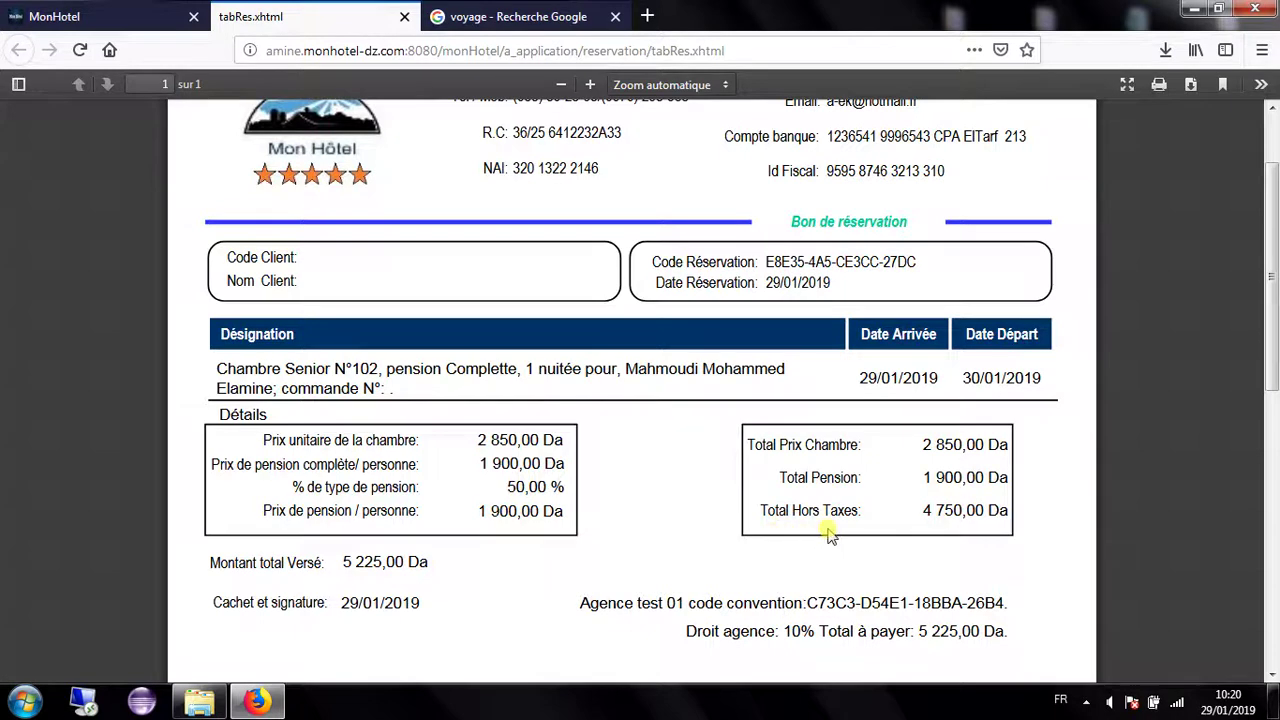
pyautogui.moveTo(1265, 345); pyautogui.dragTo(1262, 415)
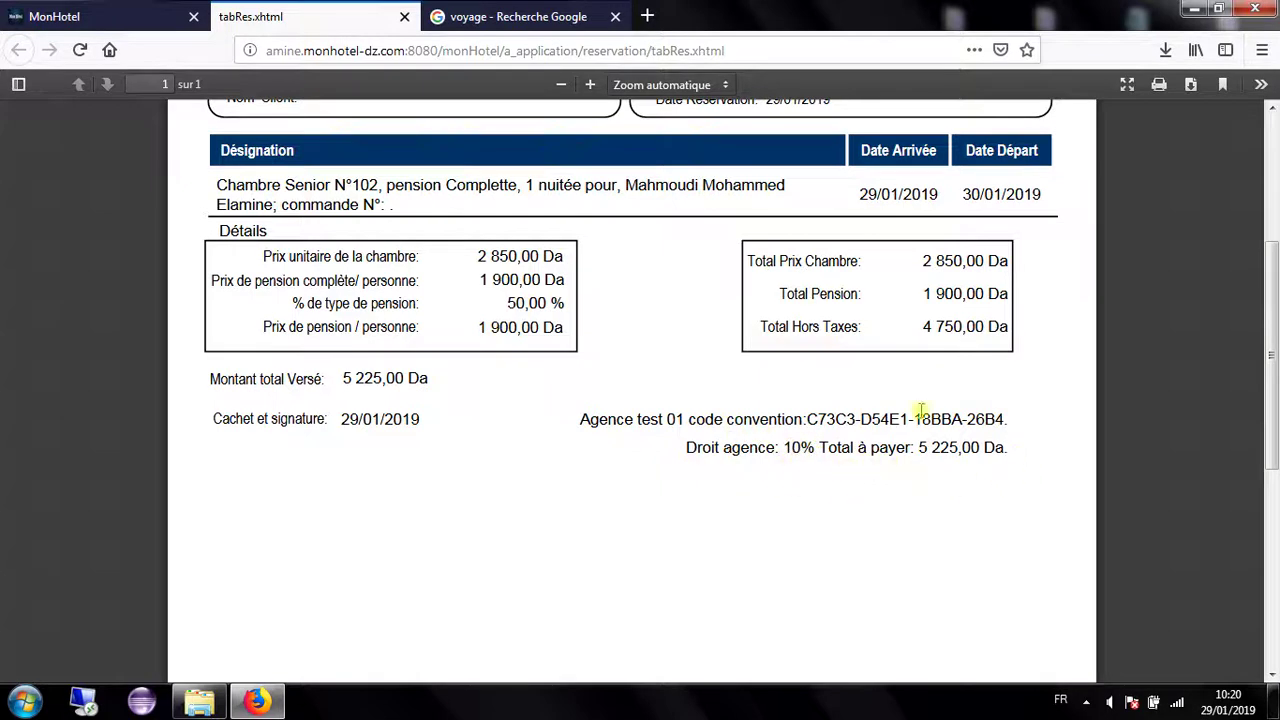
pyautogui.moveTo(916, 447); pyautogui.dragTo(1017, 436)
pyautogui.moveTo(346, 379); pyautogui.dragTo(508, 385)
pyautogui.click(654, 387)
pyautogui.scroll(5, 1268, 372)
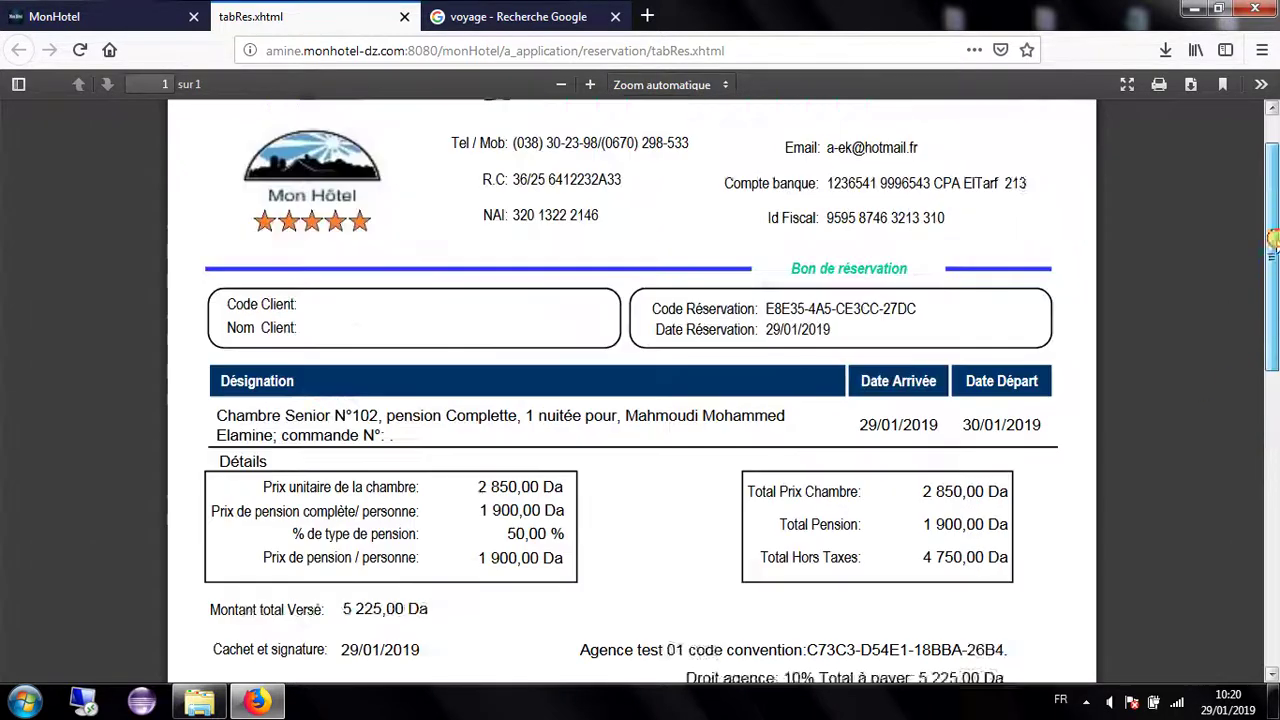
pyautogui.click(403, 18)
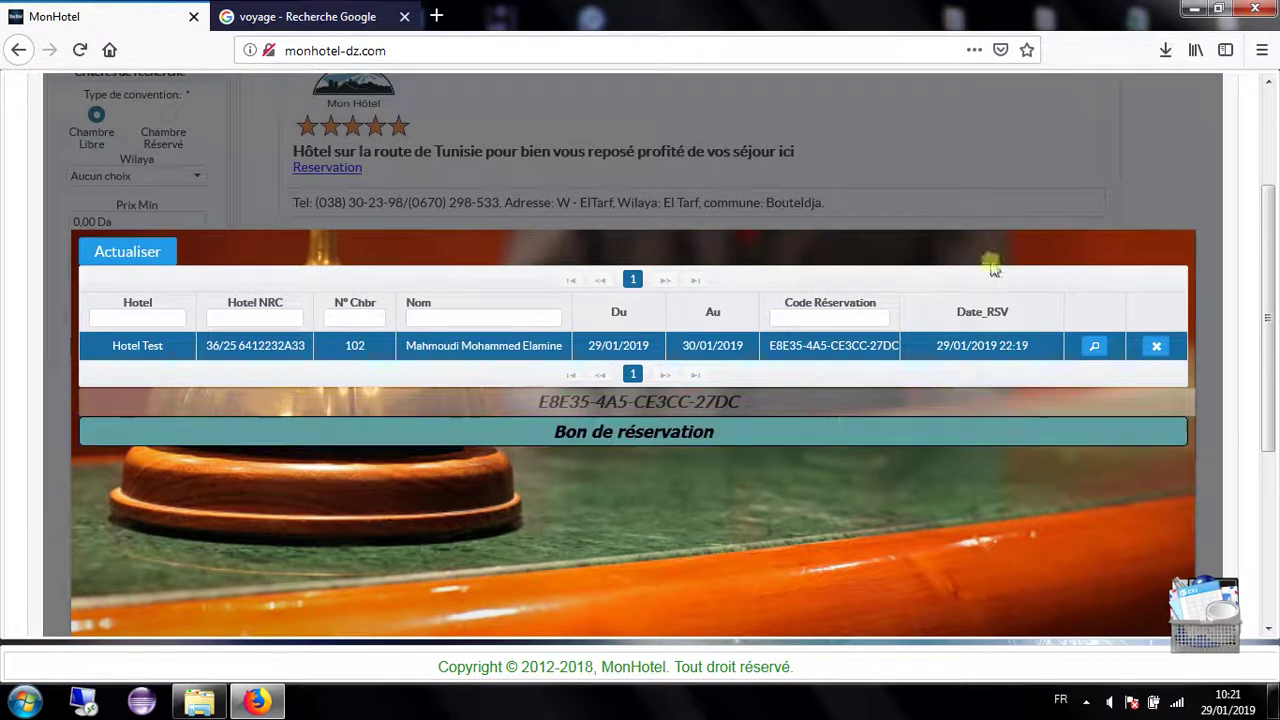
# Step: Reopen the reservations list and cancel the room 102 reservation, accepting the 12% cancellation charge
pyautogui.click(1050, 188)
pyautogui.scroll(3, 1272, 172)
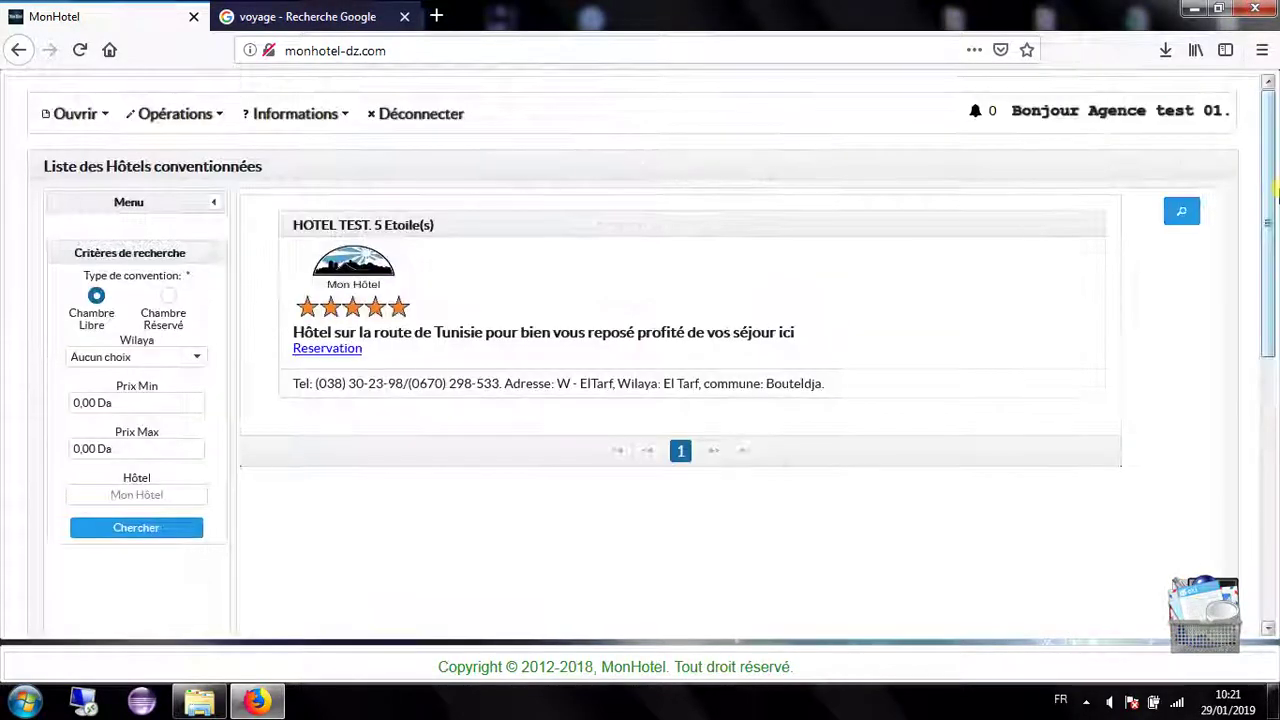
pyautogui.click(1184, 214)
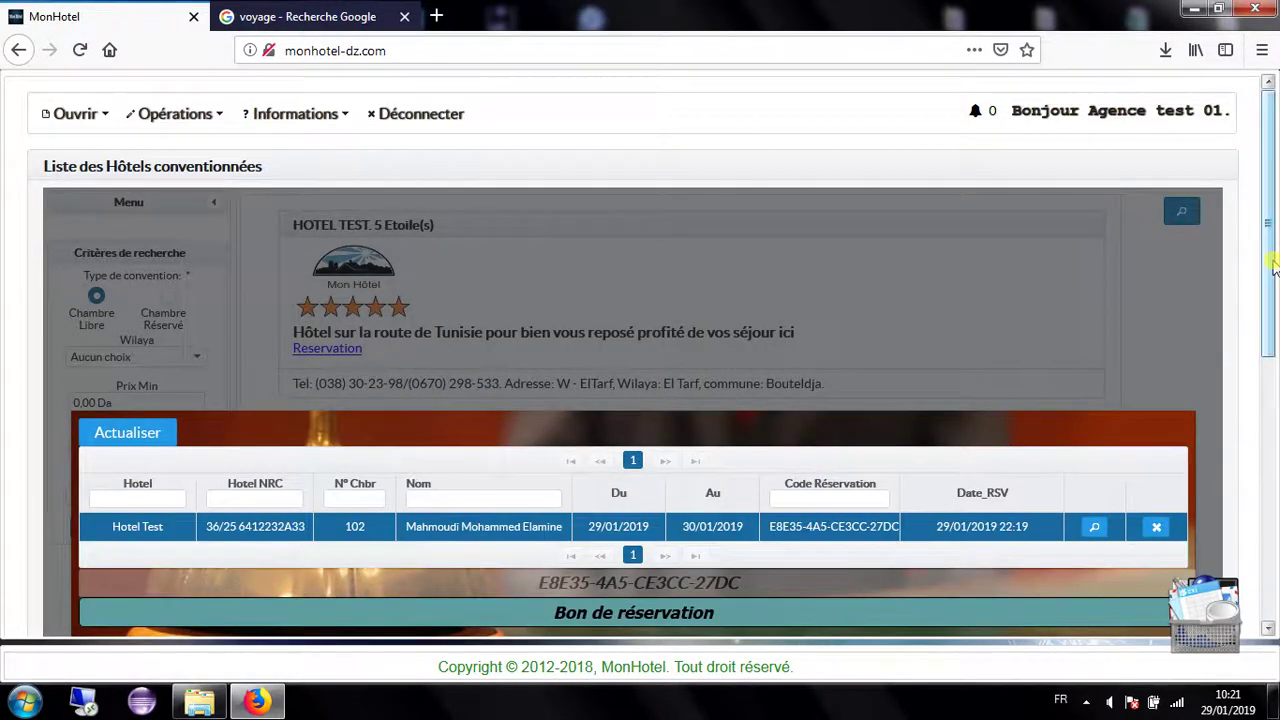
pyautogui.scroll(-2, 1250, 300)
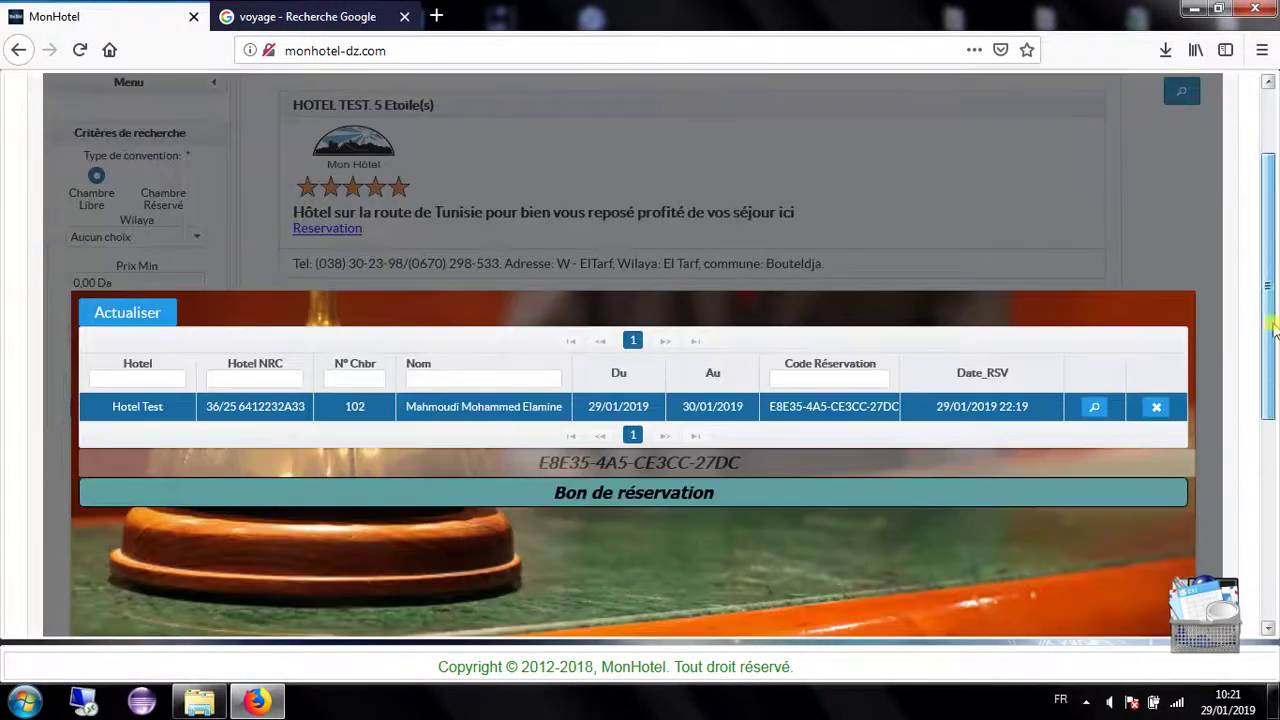
pyautogui.click(1157, 409)
pyautogui.scroll(-1, 1272, 340)
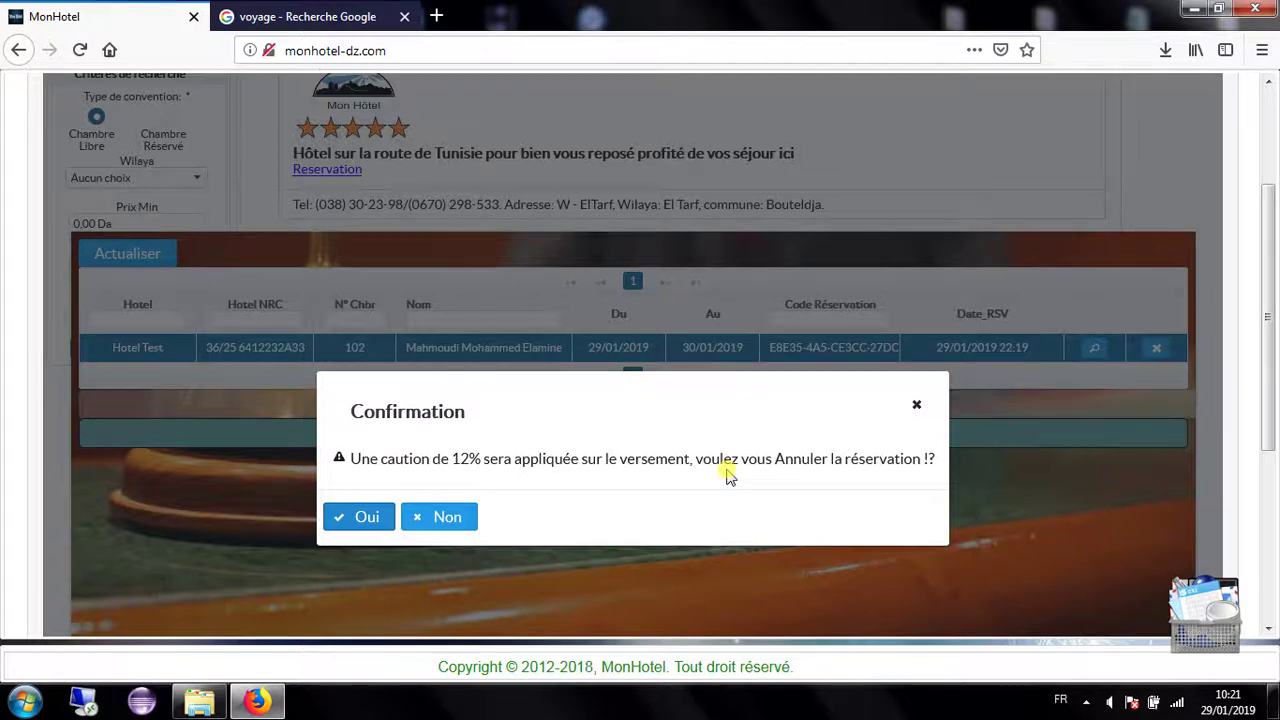
pyautogui.click(369, 519)
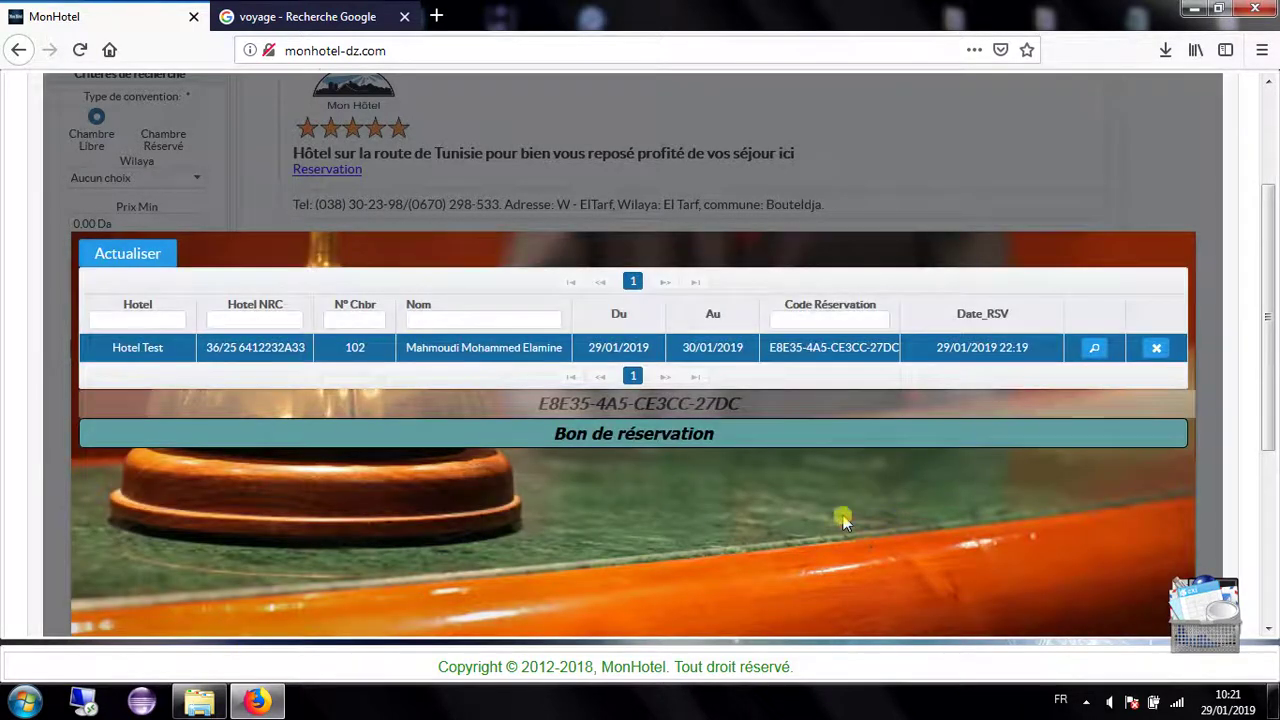
# Step: Reopen HOTEL TEST's reservation form, refresh it to check the Compte CVN balance, and close the form
pyautogui.click(1192, 179)
pyautogui.moveTo(1276, 268); pyautogui.dragTo(1068, 191)
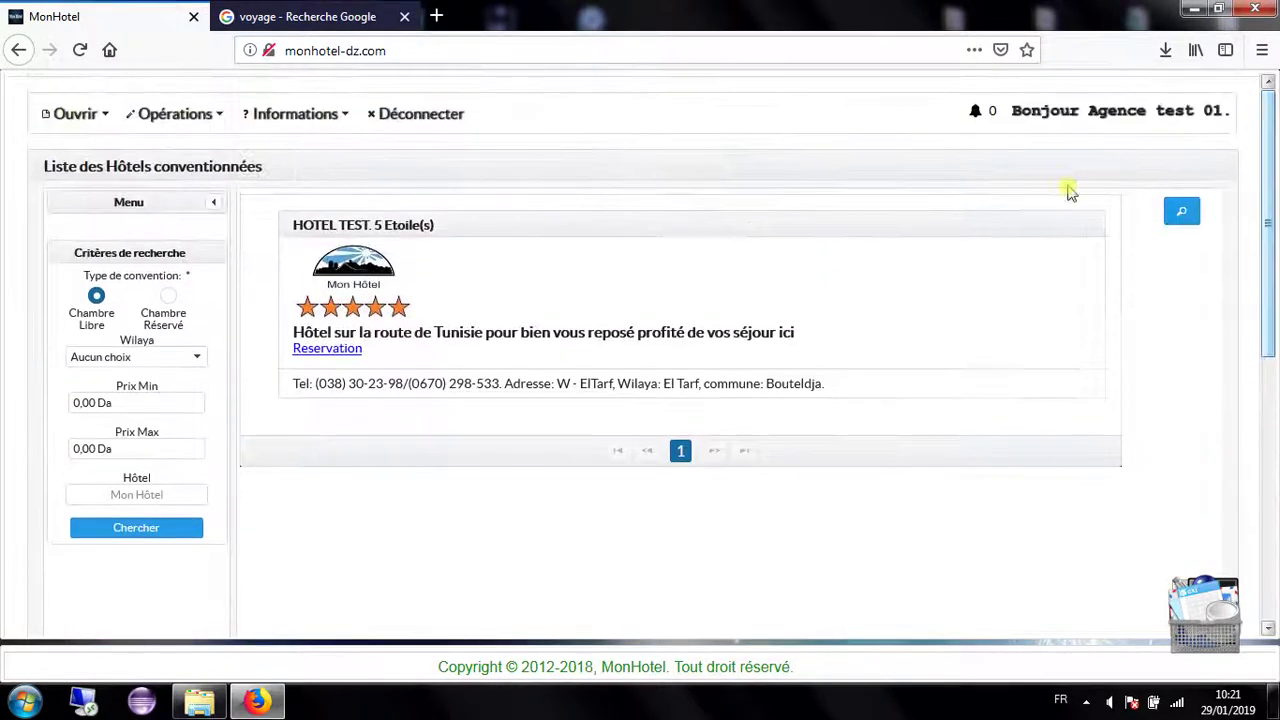
pyautogui.click(343, 352)
pyautogui.moveTo(1270, 260); pyautogui.dragTo(1270, 395)
pyautogui.click(343, 517)
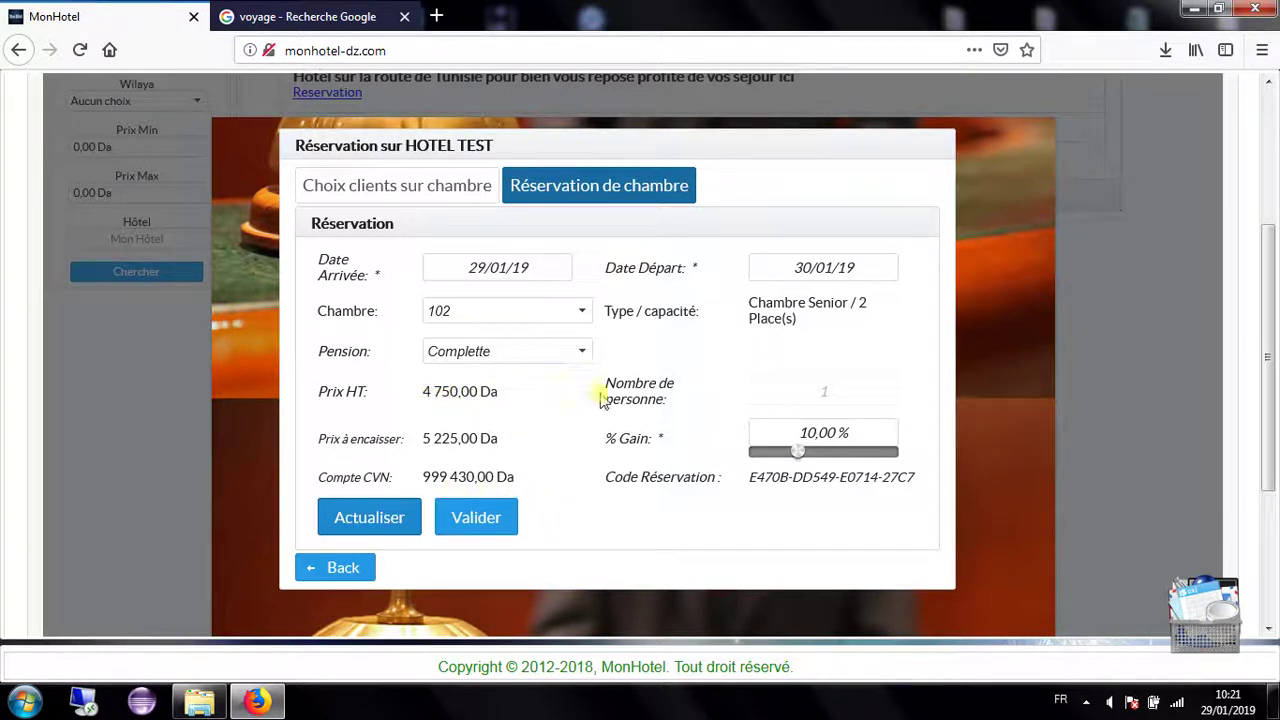
pyautogui.click(338, 567)
pyautogui.click(160, 472)
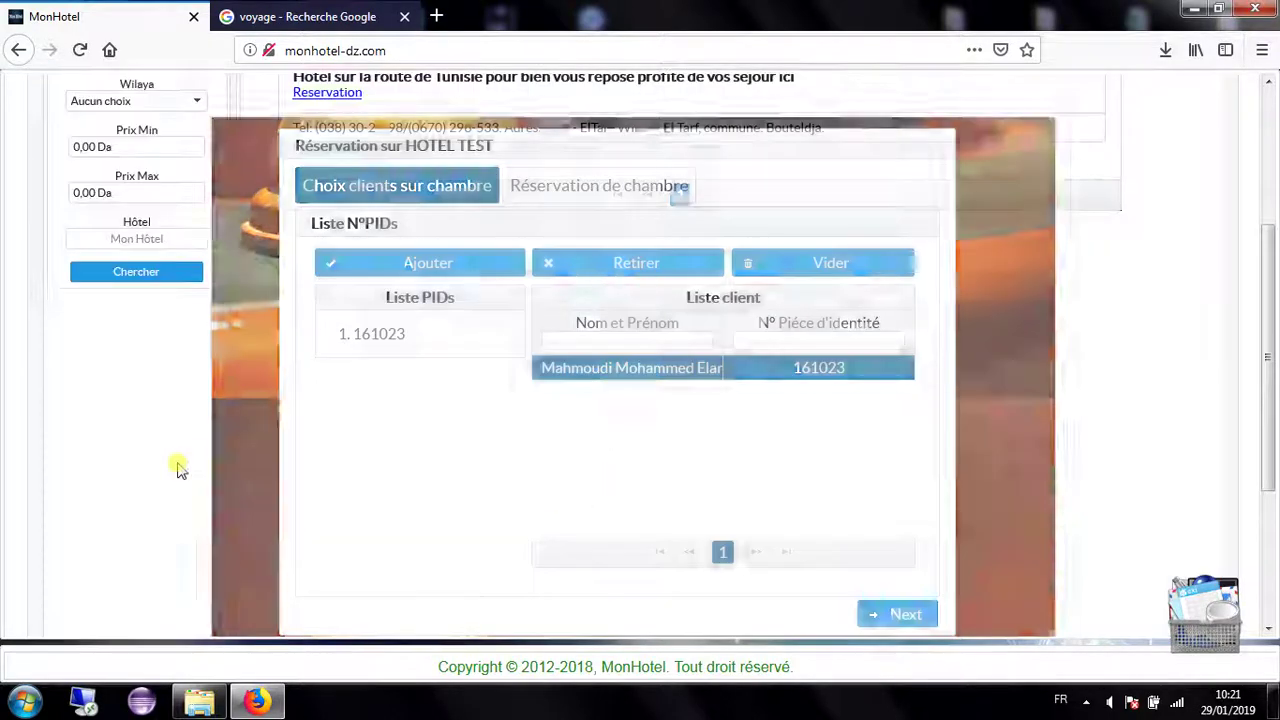